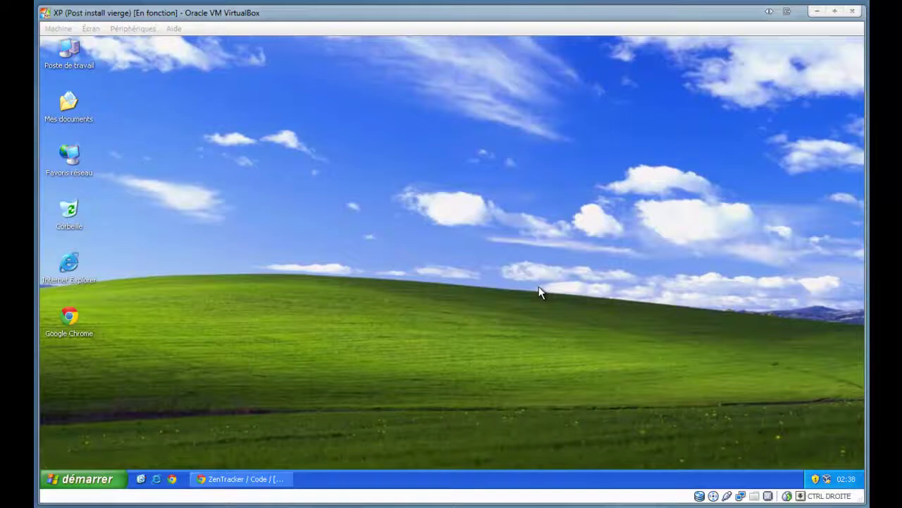
Open the Downloads folder inside Mes documents and reposition its window
click(73, 104)
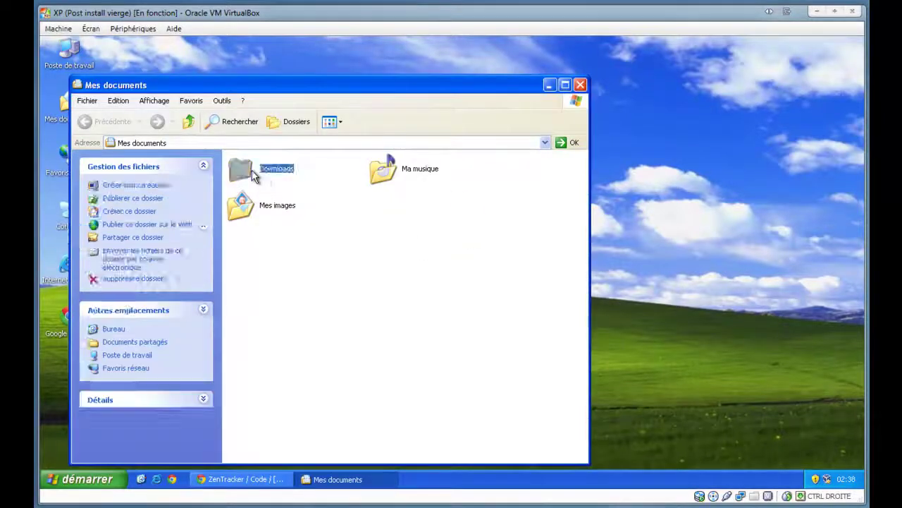
double_click(252, 175)
drag(382, 89, 478, 61)
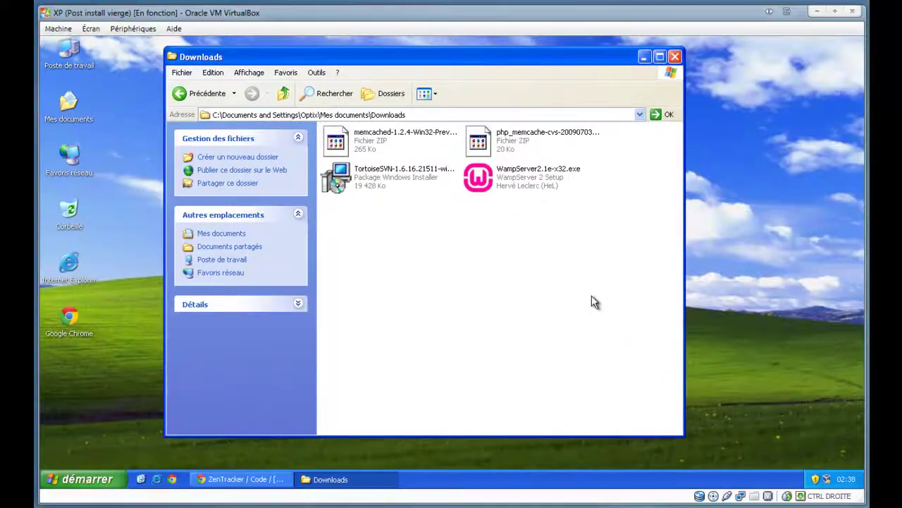
click(534, 185)
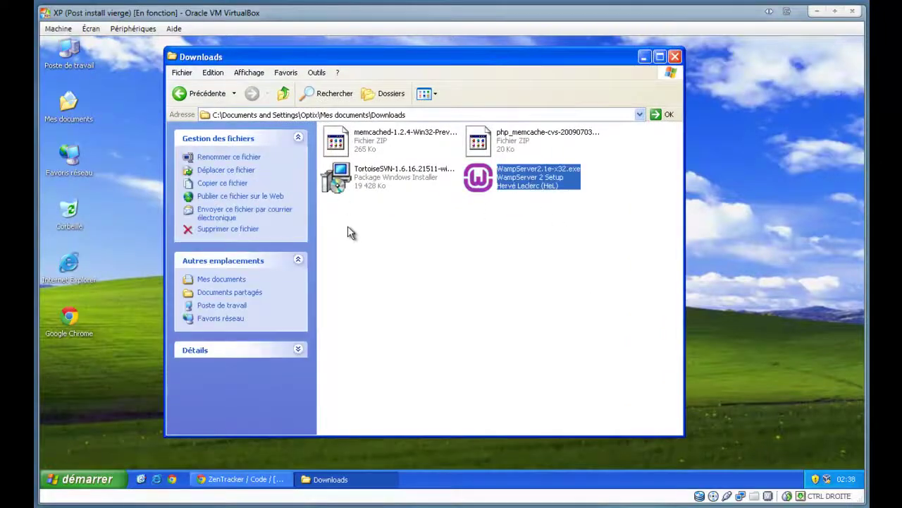
click(361, 182)
Install WampServer 2 with its license accepted and the default c:\wamp location
double_click(467, 181)
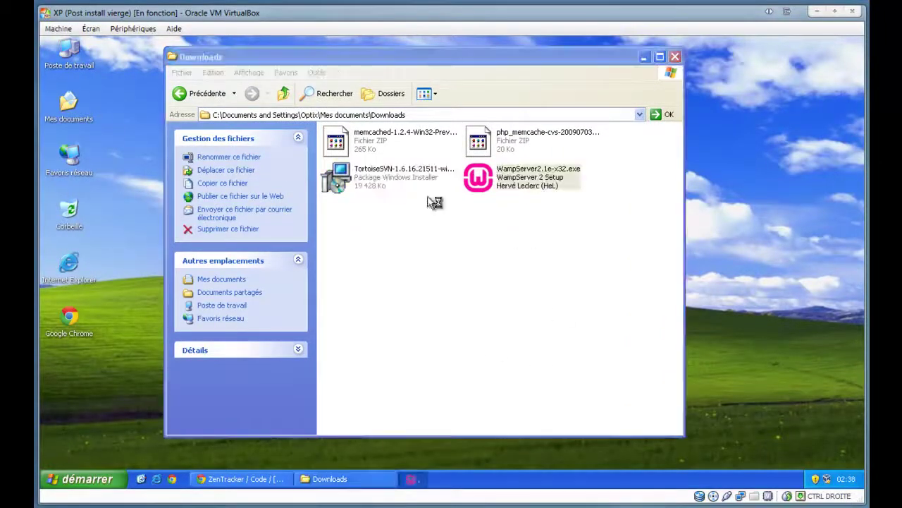
click(526, 370)
click(374, 325)
click(530, 364)
click(525, 364)
click(525, 366)
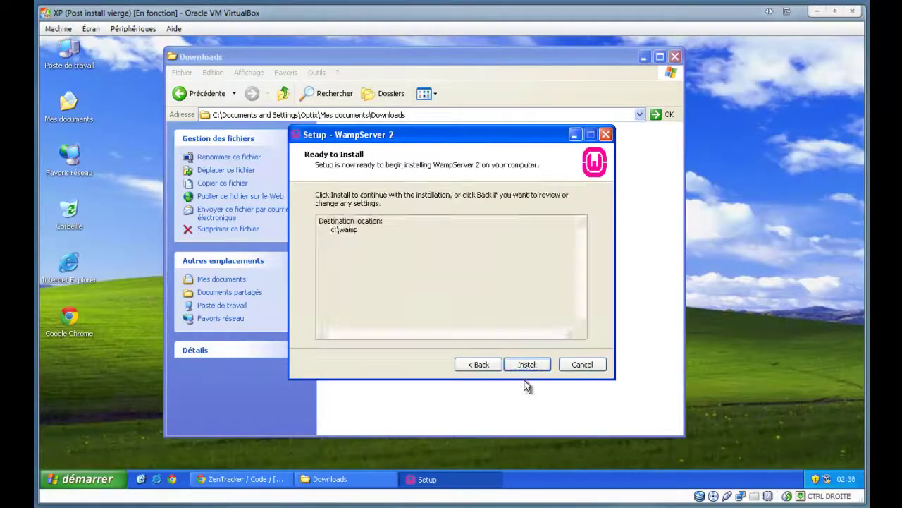
click(527, 364)
drag(433, 136, 574, 189)
Install TortoiseSVN with its license accepted and the default features
double_click(381, 178)
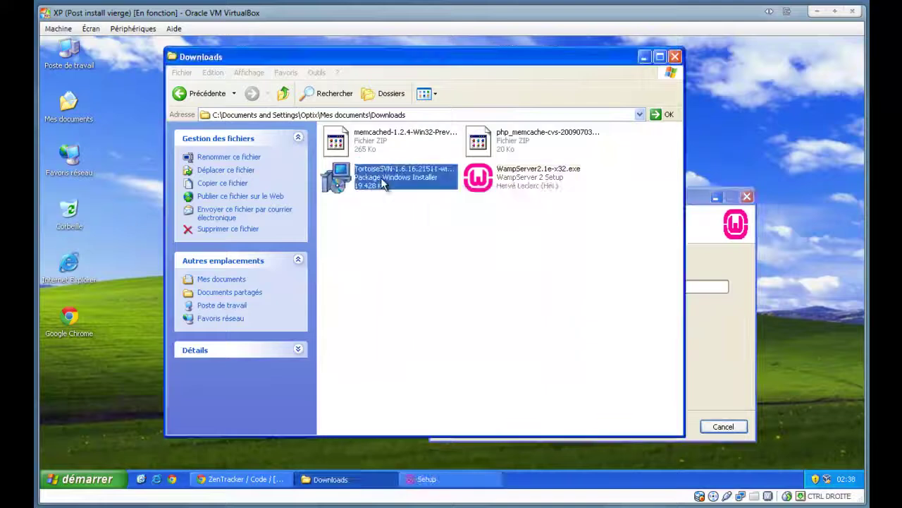
click(378, 299)
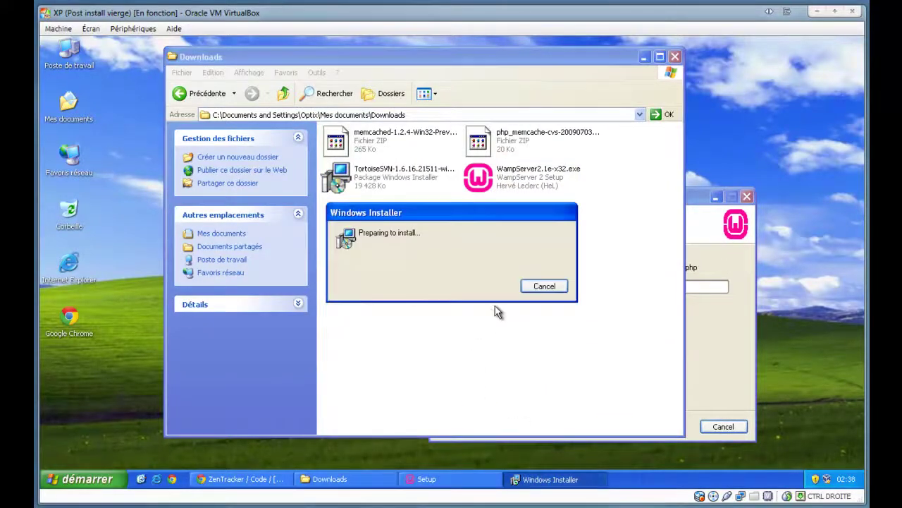
click(517, 362)
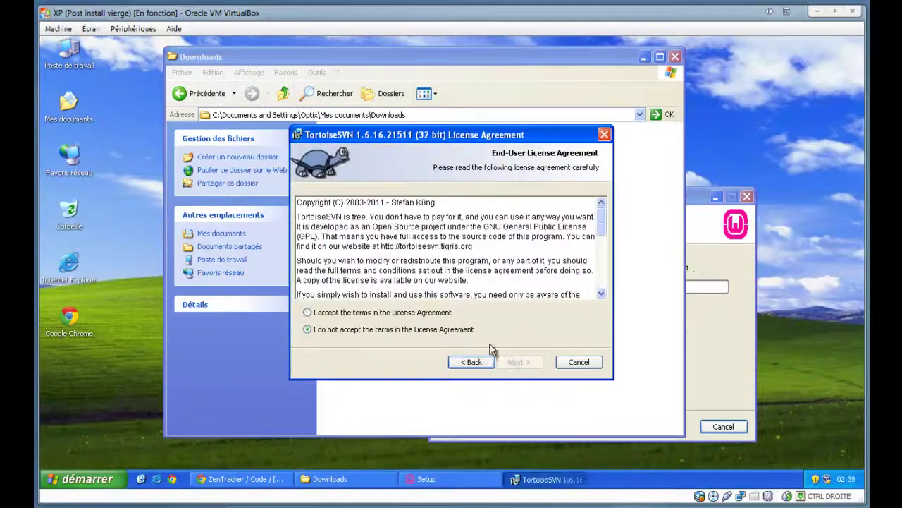
click(518, 361)
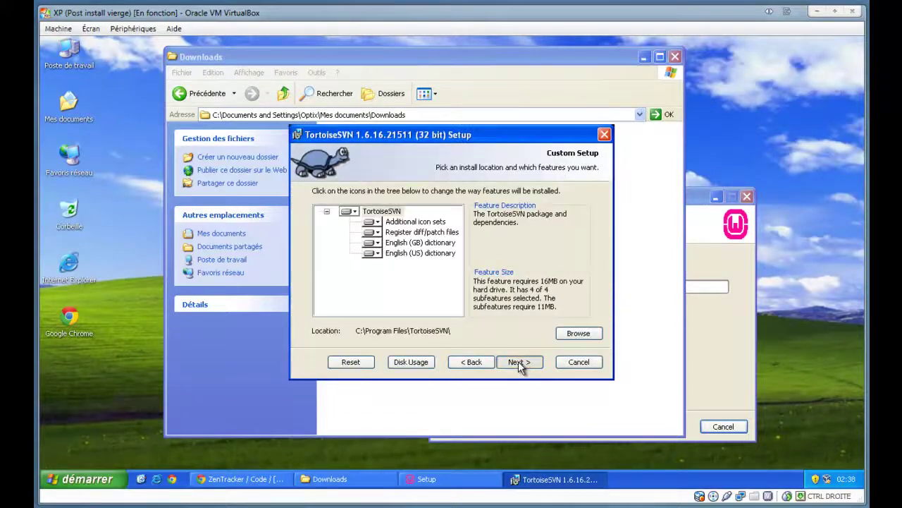
click(518, 361)
click(519, 361)
click(639, 258)
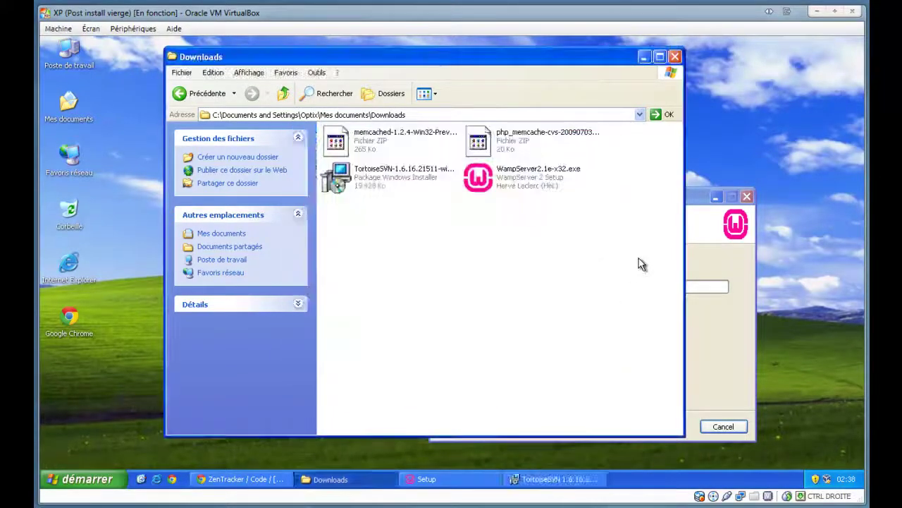
Finish TortoiseSVN without restarting, and complete WampServer keeping explorer.exe as browser
click(373, 147)
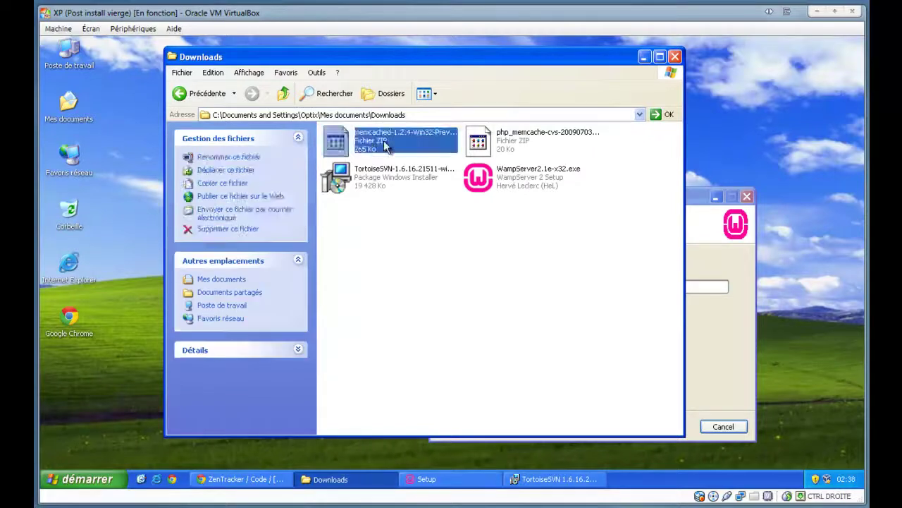
click(516, 146)
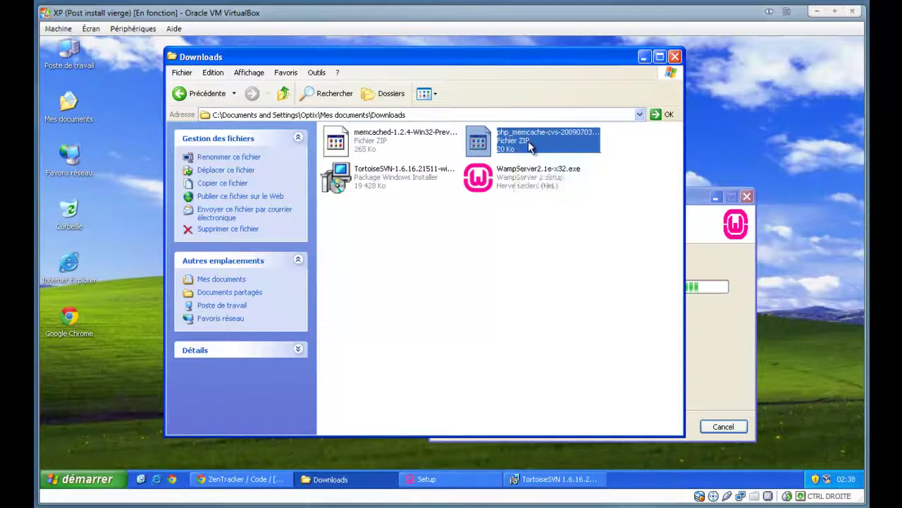
click(536, 266)
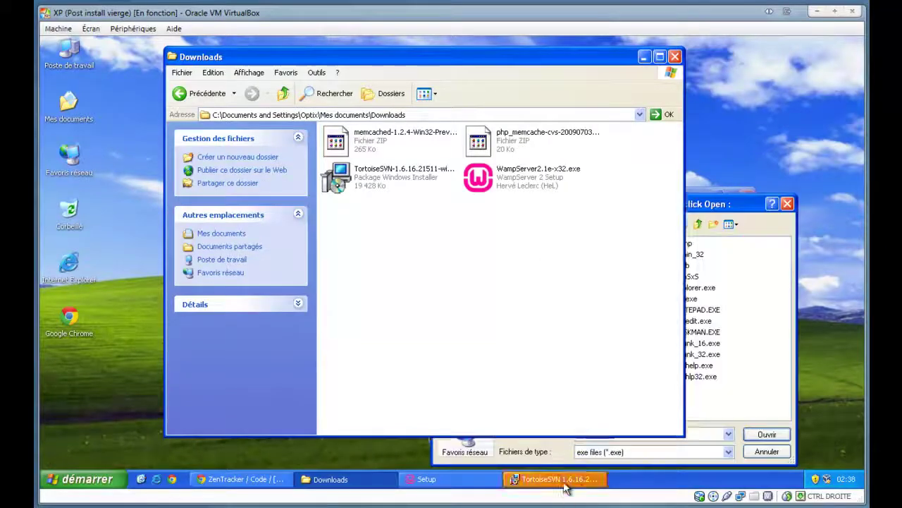
click(520, 362)
click(500, 291)
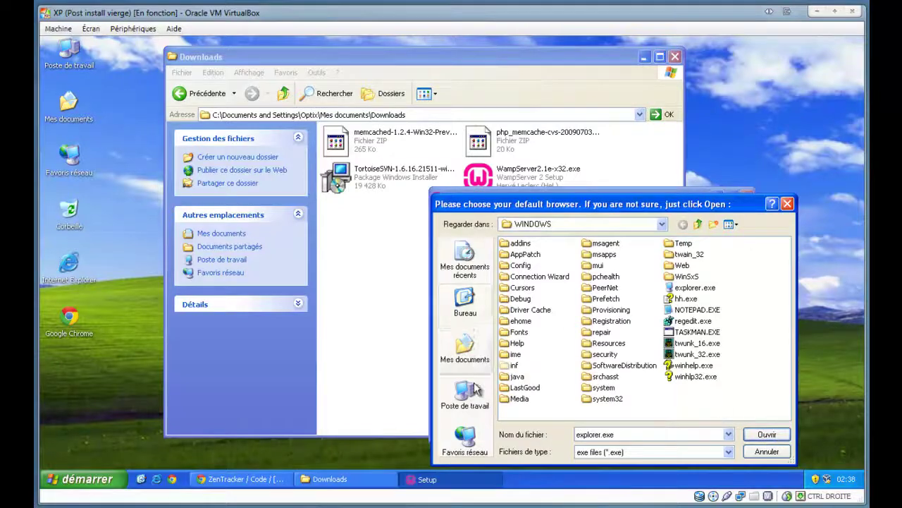
click(753, 434)
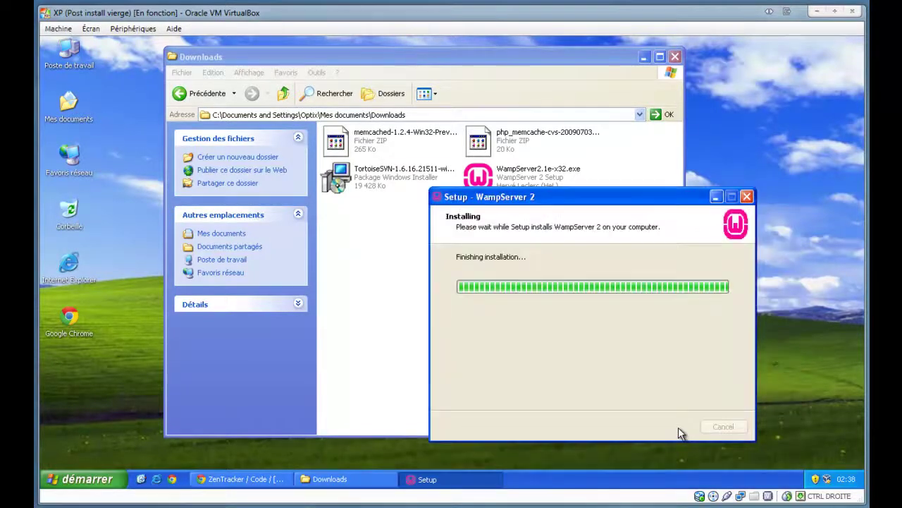
click(656, 427)
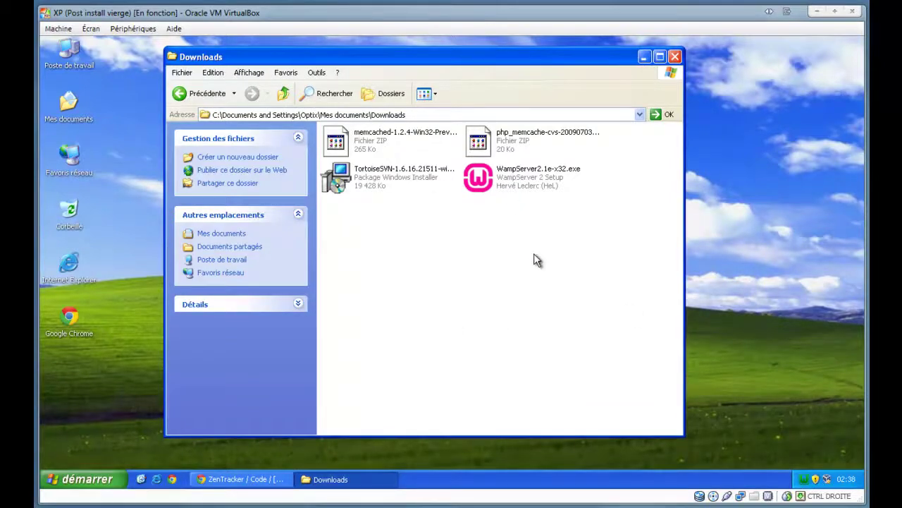
Open Disque local (C:) from Poste de travail
drag(584, 173, 409, 205)
click(455, 282)
double_click(68, 51)
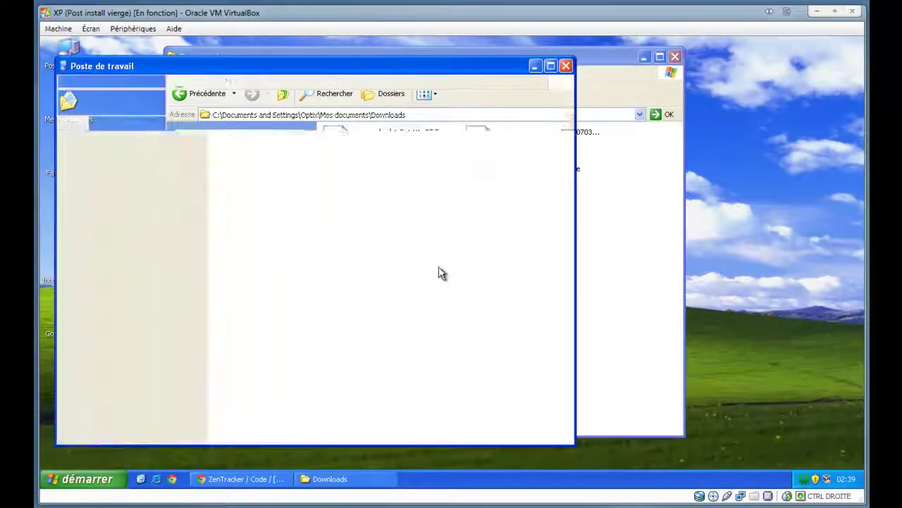
double_click(267, 234)
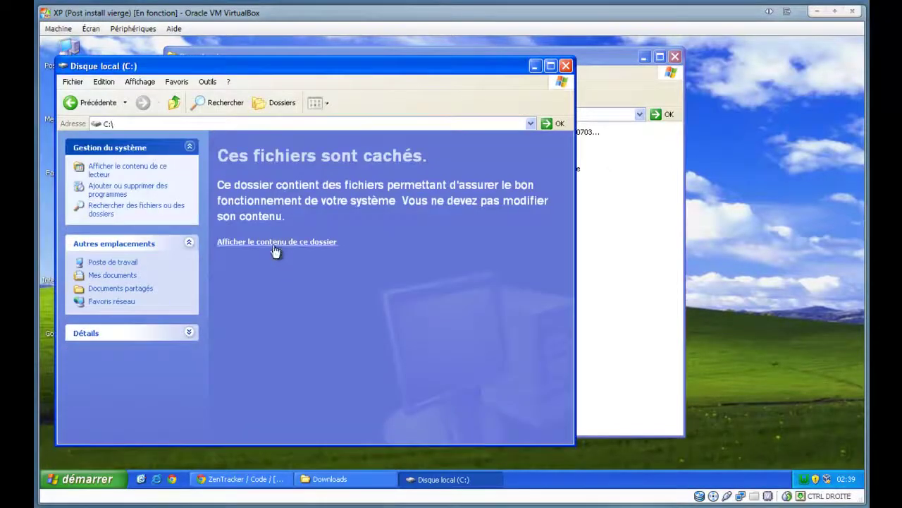
click(276, 244)
Create a zentracker folder on C: and start an SVN Checkout into it
right_click(301, 301)
mouse_move(381, 410)
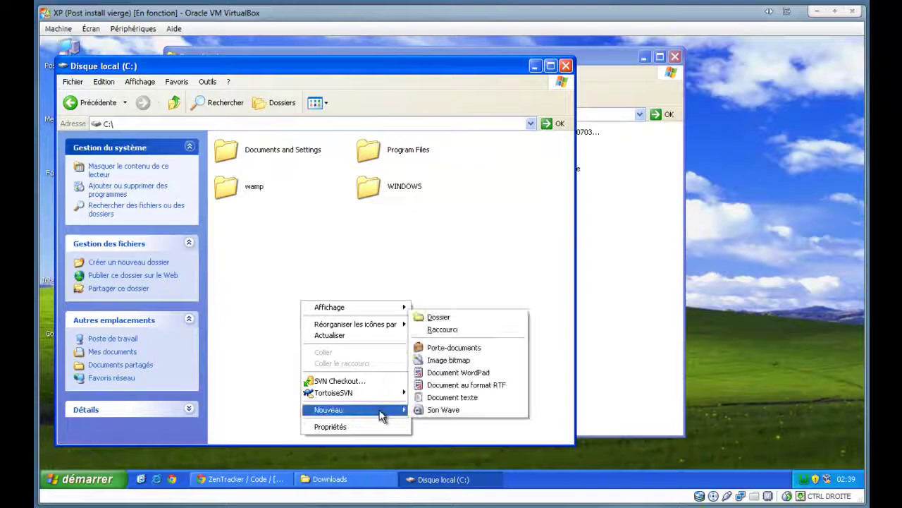
click(455, 325)
text(zentracker)
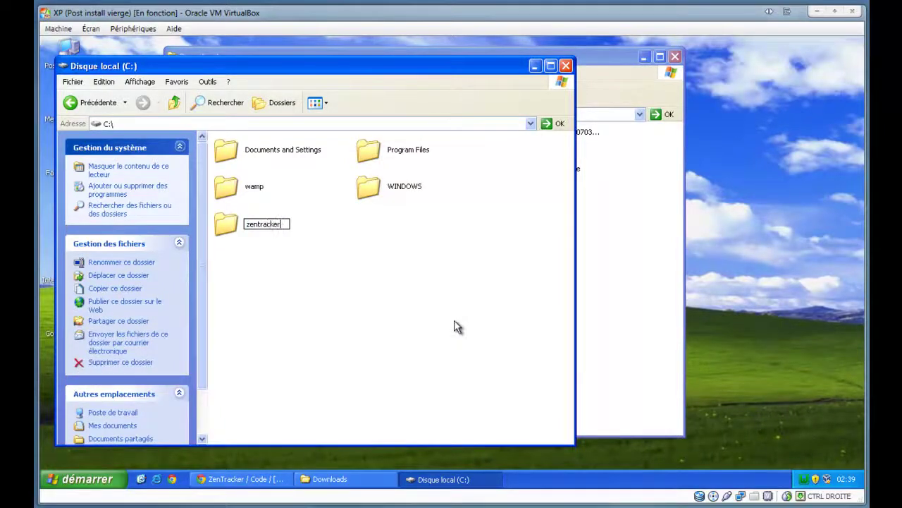
key(Return)
key(Return)
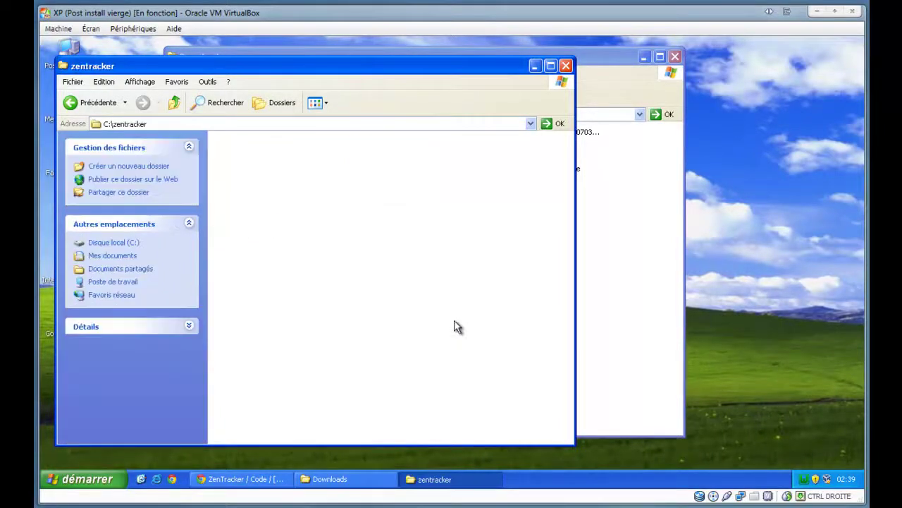
right_click(253, 206)
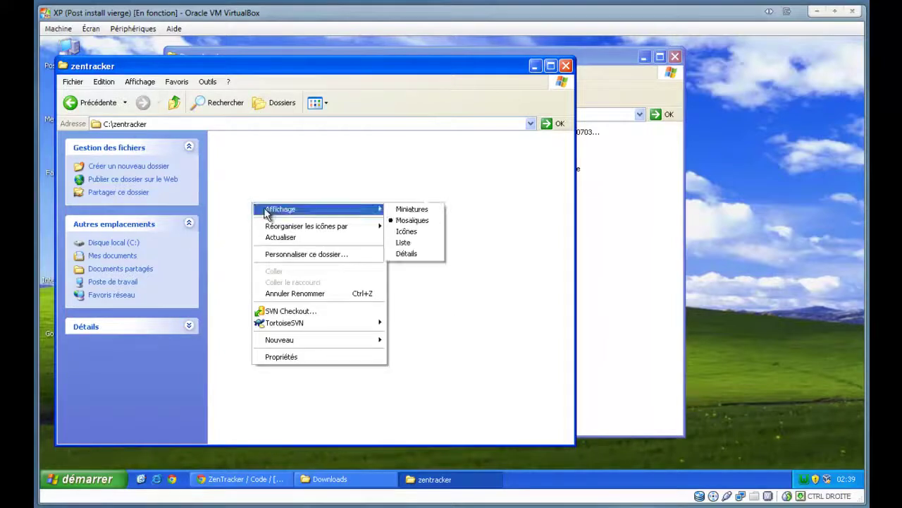
click(305, 313)
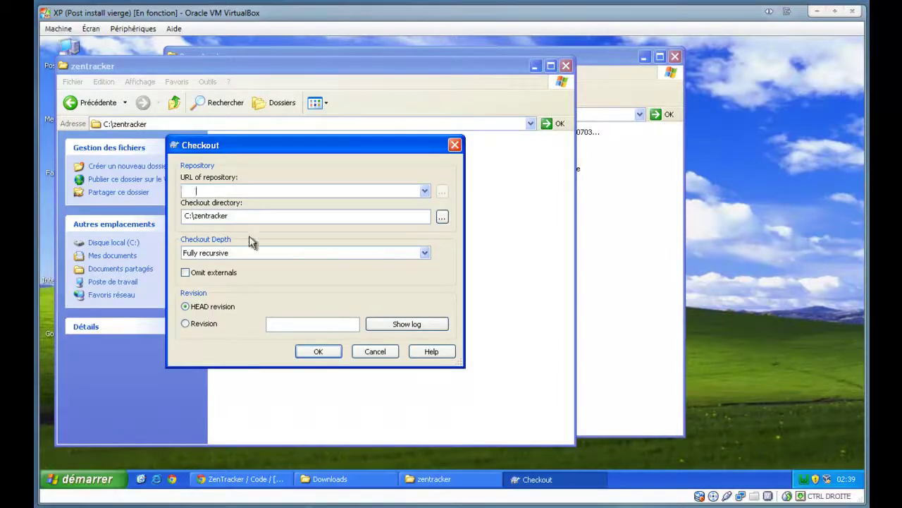
Copy the svn://svn.code.sf.net/p/zentracker/code/trunk address into the Checkout dialog's URL field
click(276, 478)
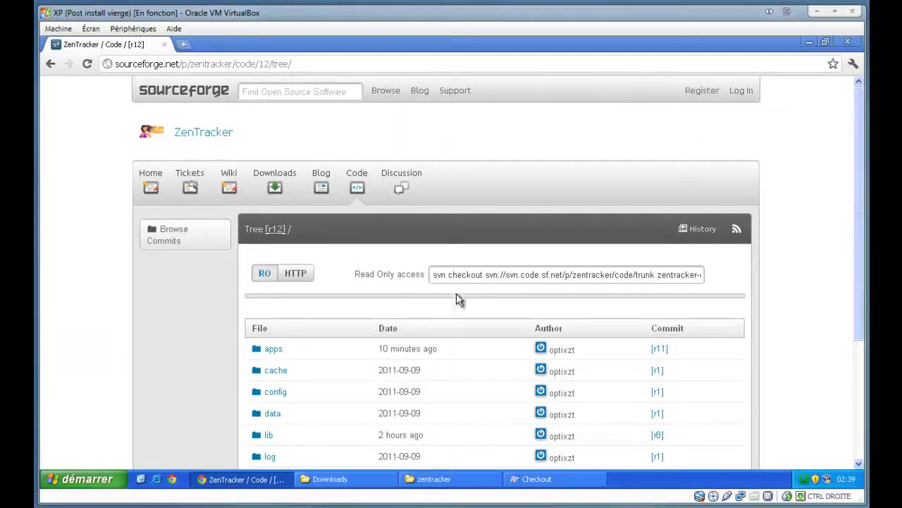
drag(487, 277, 634, 273)
key(ctrl+c)
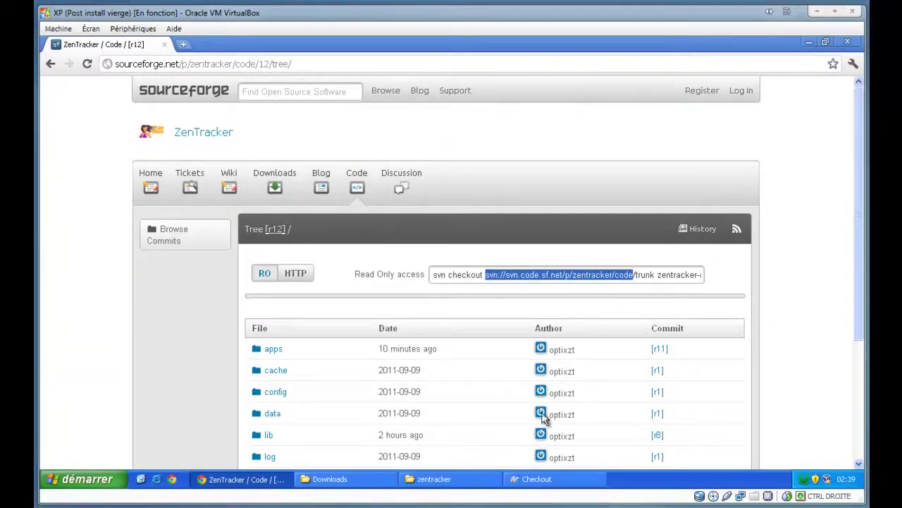
click(534, 483)
key(ctrl+v)
click(320, 352)
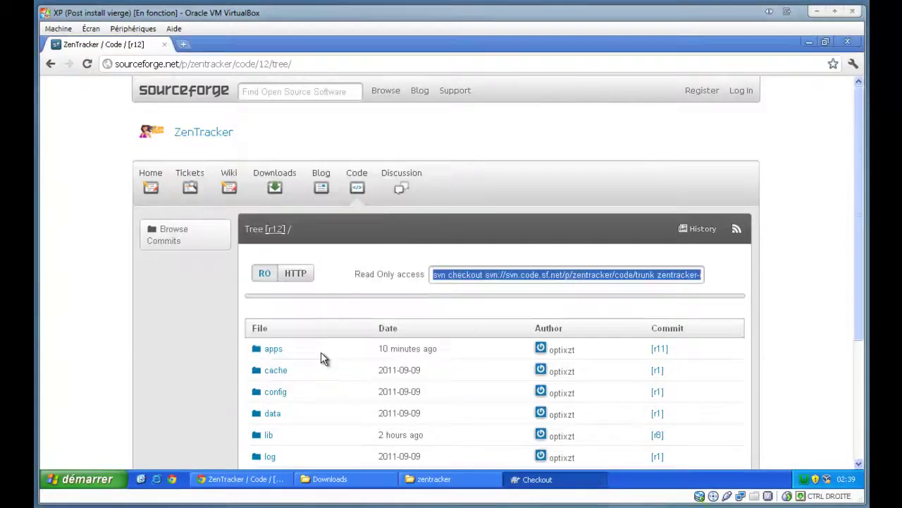
Start the ZenTracker checkout and clear the Explorer windows off the desktop
click(811, 41)
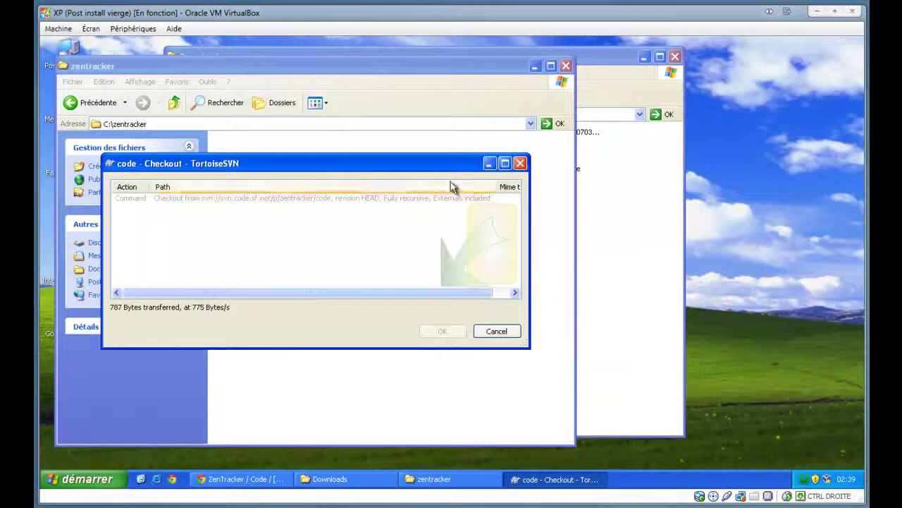
drag(437, 166, 729, 245)
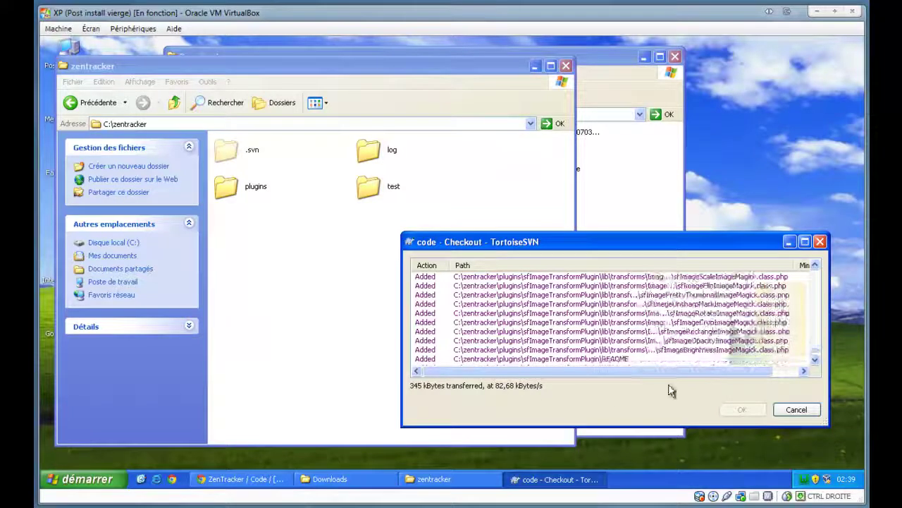
click(282, 240)
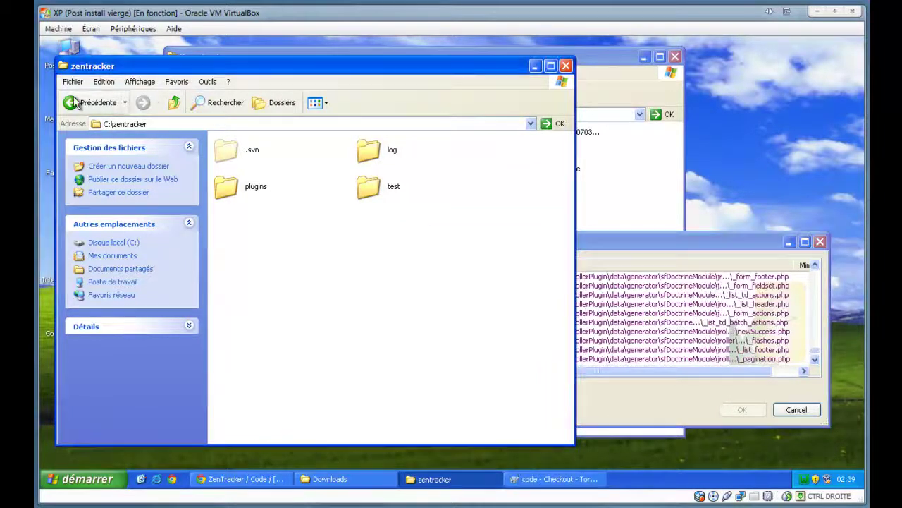
click(535, 65)
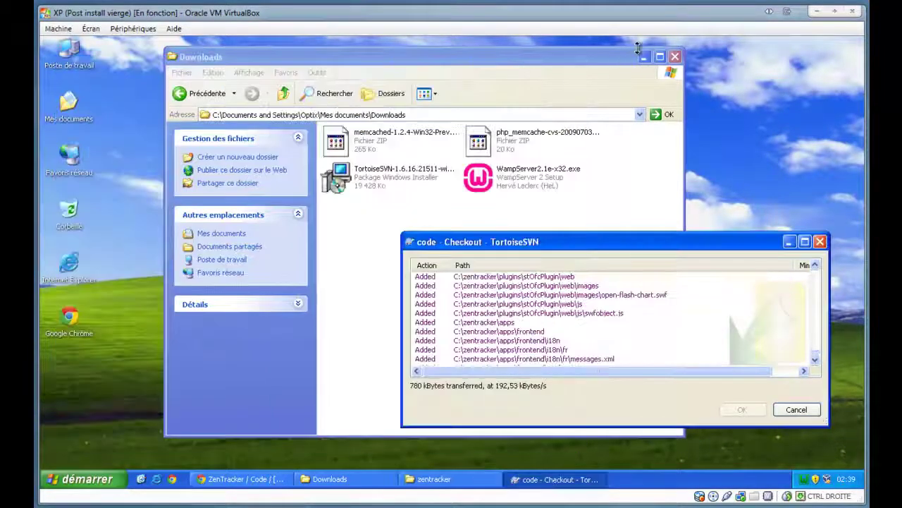
click(645, 56)
Launch phpMyAdmin from the WampServer tray menu
click(803, 479)
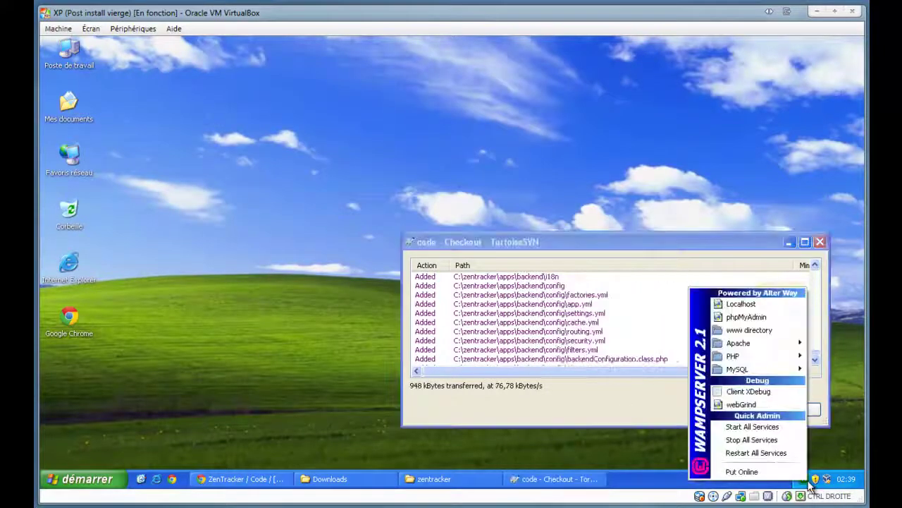
mouse_move(737, 356)
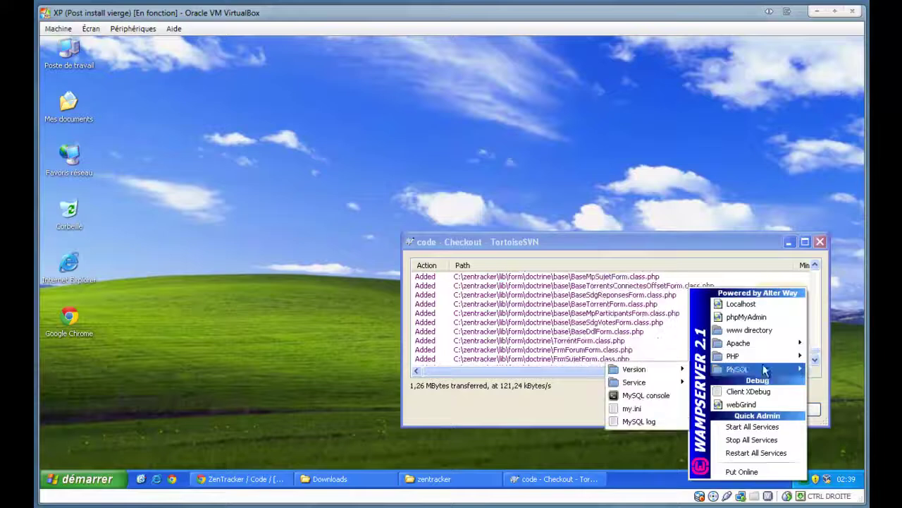
click(395, 287)
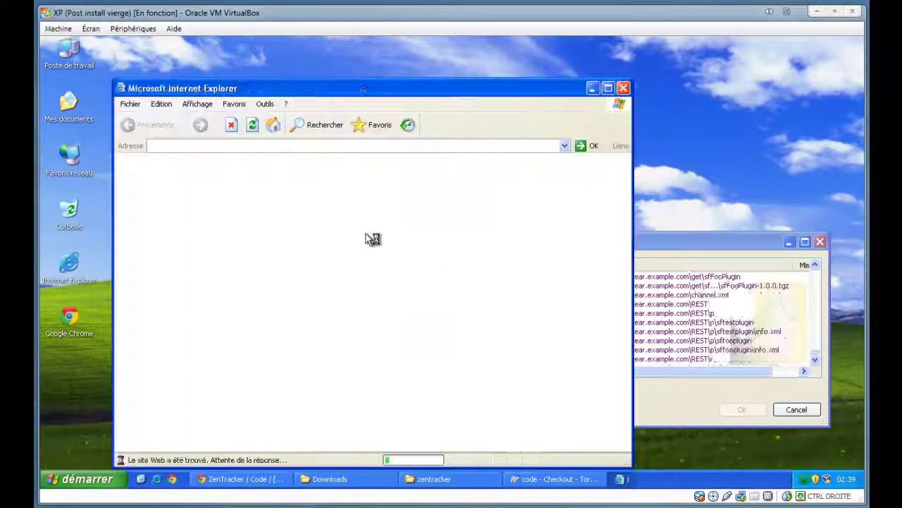
Maximise the browser and switch the phpMyAdmin language to Italian, then French
click(608, 88)
click(313, 317)
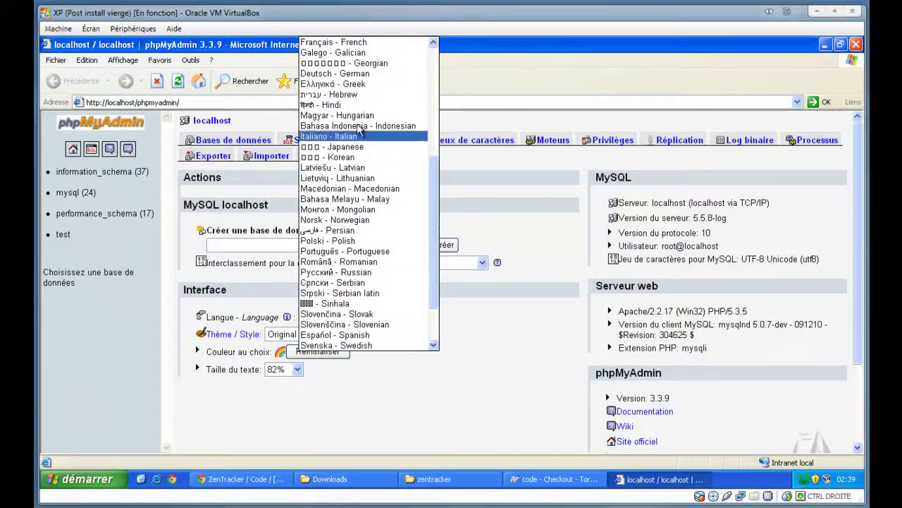
scroll(351, 280, up, 2)
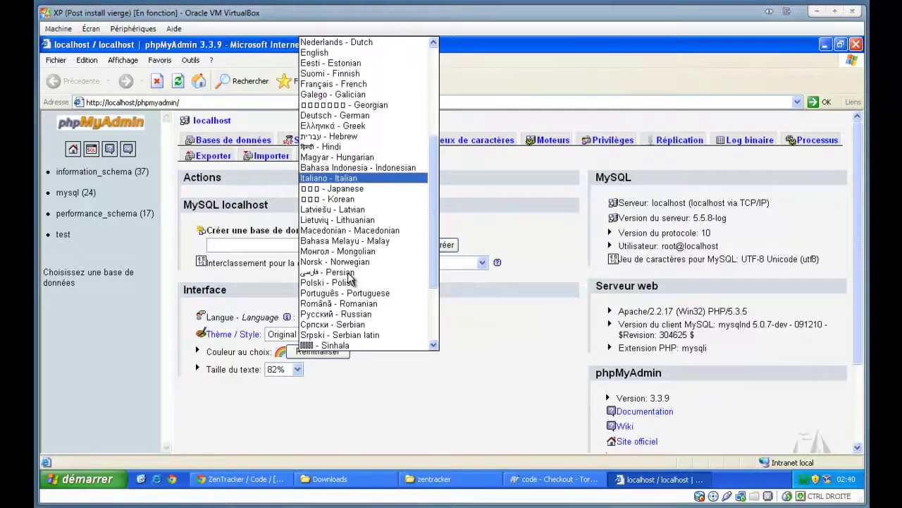
click(536, 400)
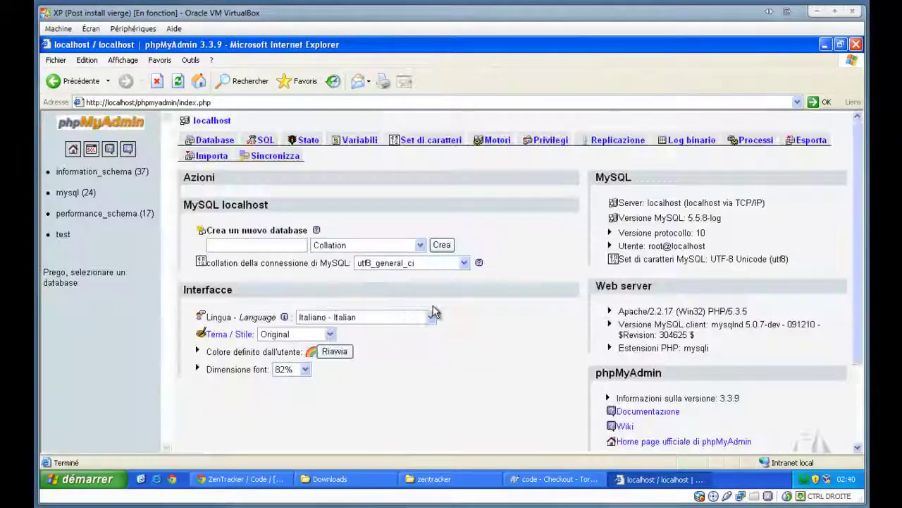
click(390, 316)
scroll(390, 317, up, 7)
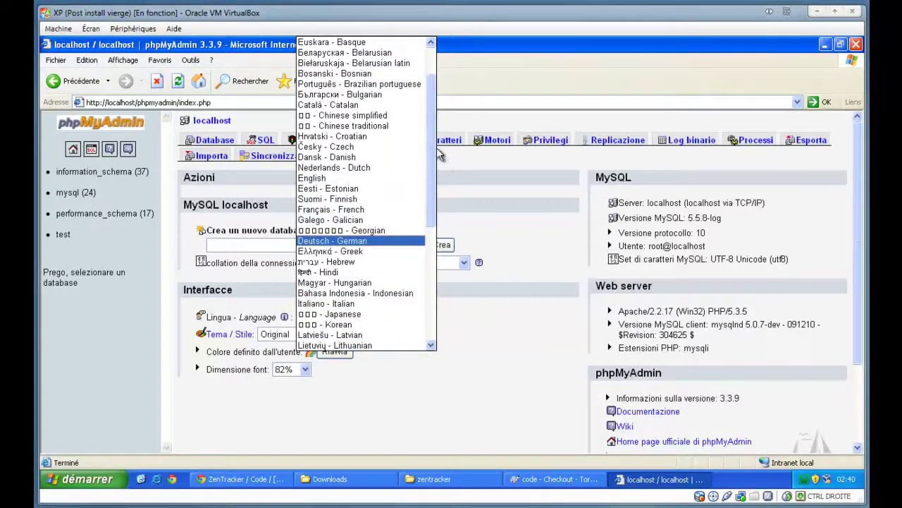
scroll(435, 126, up, 2)
scroll(423, 212, down, 9)
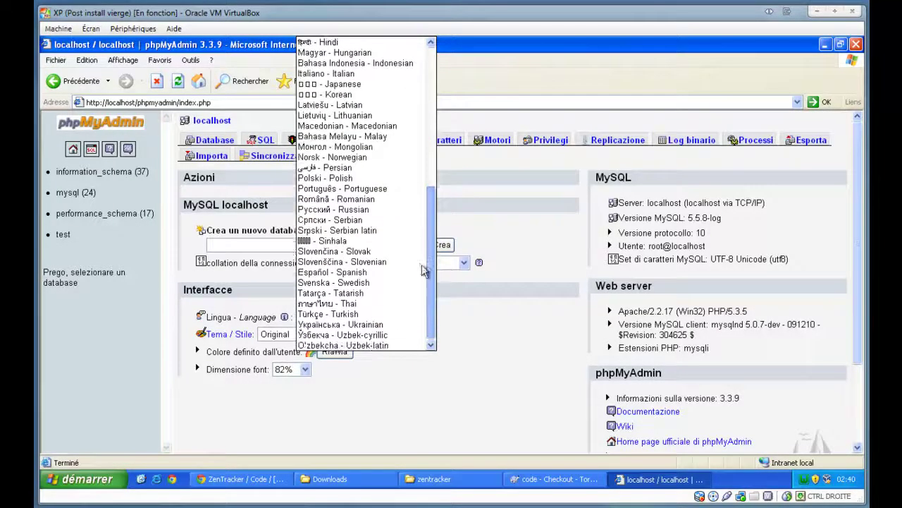
scroll(435, 243, up, 5)
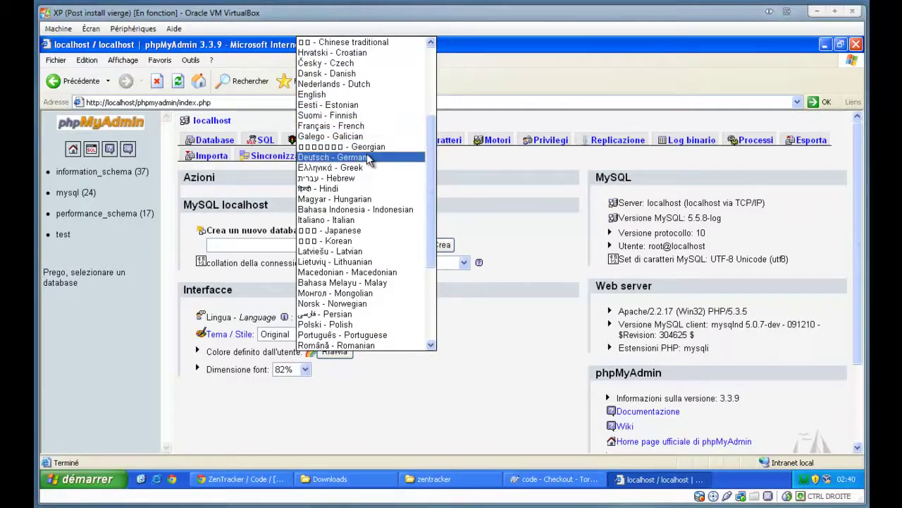
click(363, 126)
Switch the phpMyAdmin language to Romanian, then settle on English
click(374, 317)
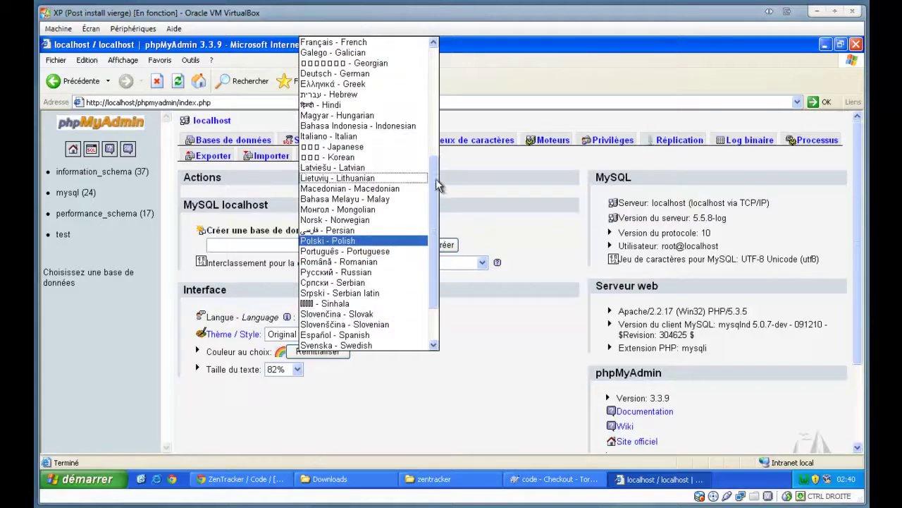
click(346, 262)
click(409, 317)
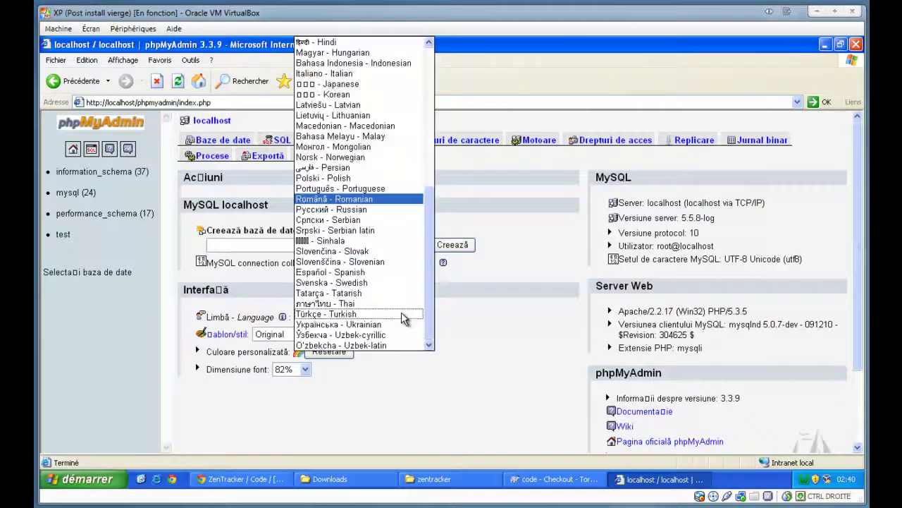
scroll(439, 212, up, 4)
scroll(443, 155, up, 5)
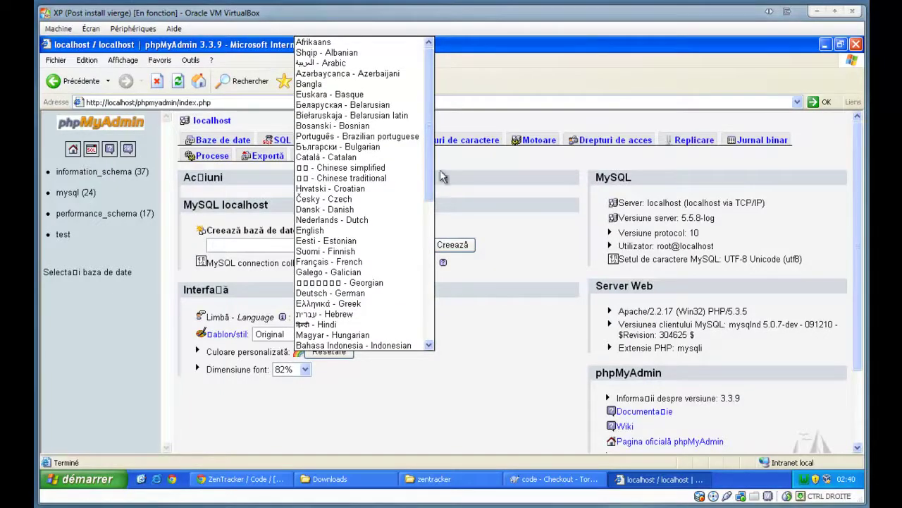
click(395, 230)
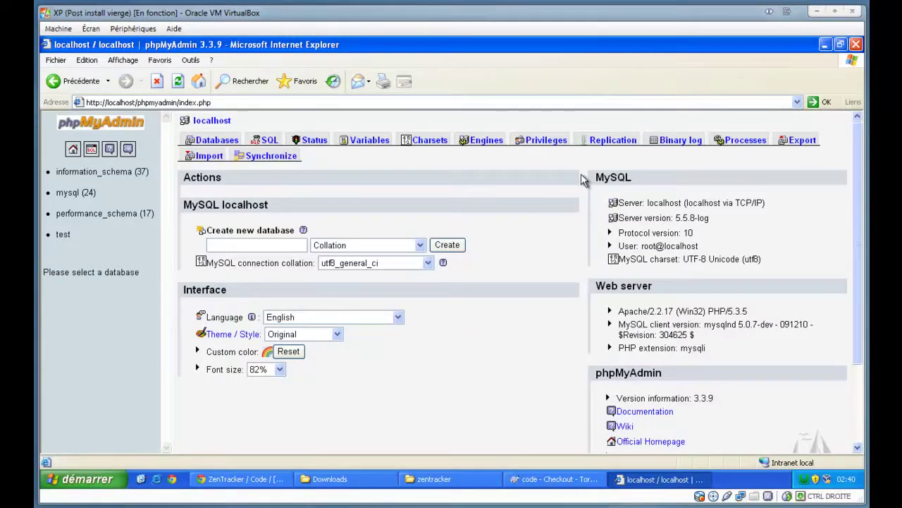
Begin adding a new MySQL user named zentracker from the Privileges page
click(557, 144)
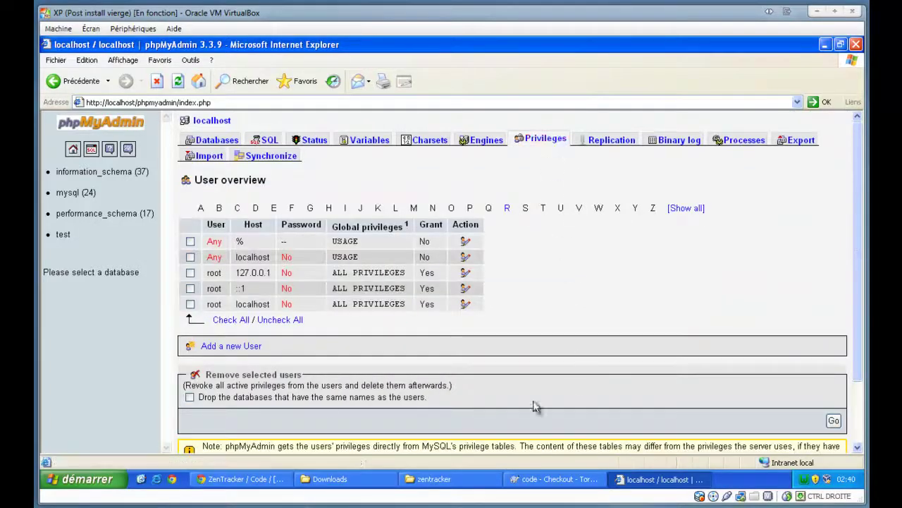
click(231, 346)
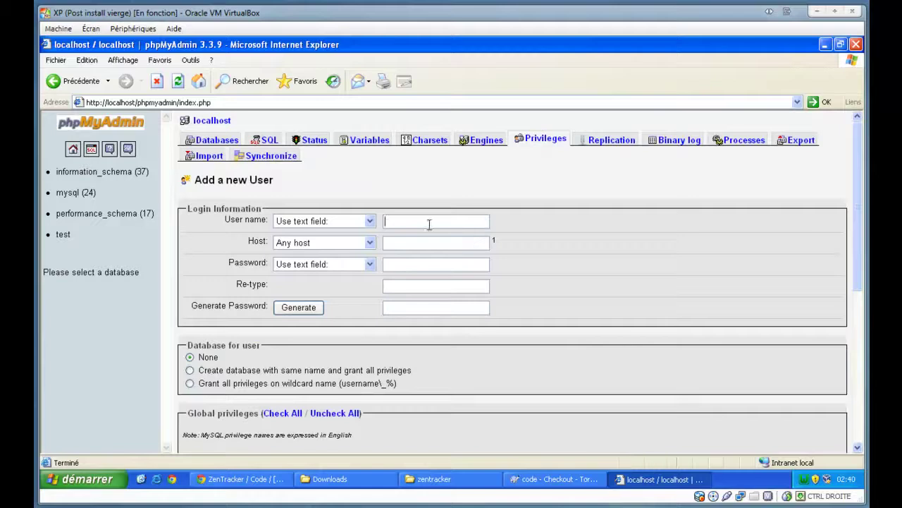
text(zentracker)
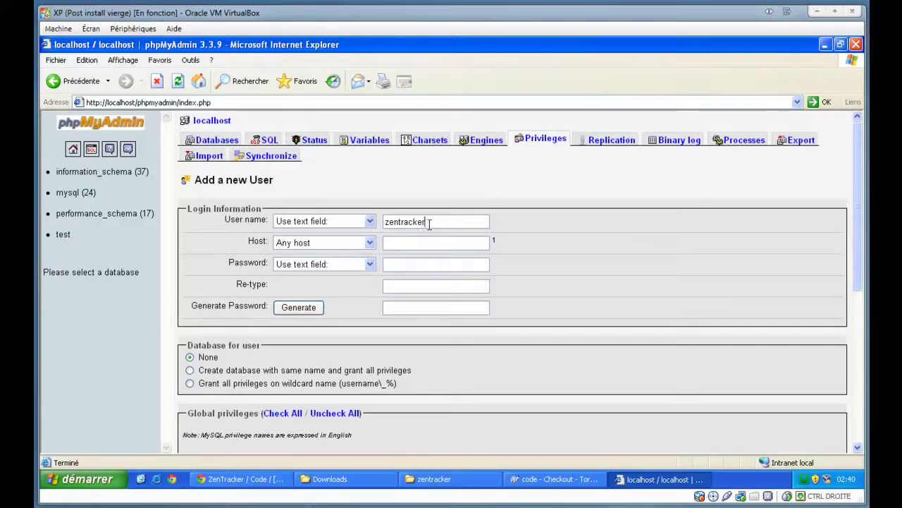
Set the host to Local and create a same-named database with all privileges
click(335, 244)
click(317, 264)
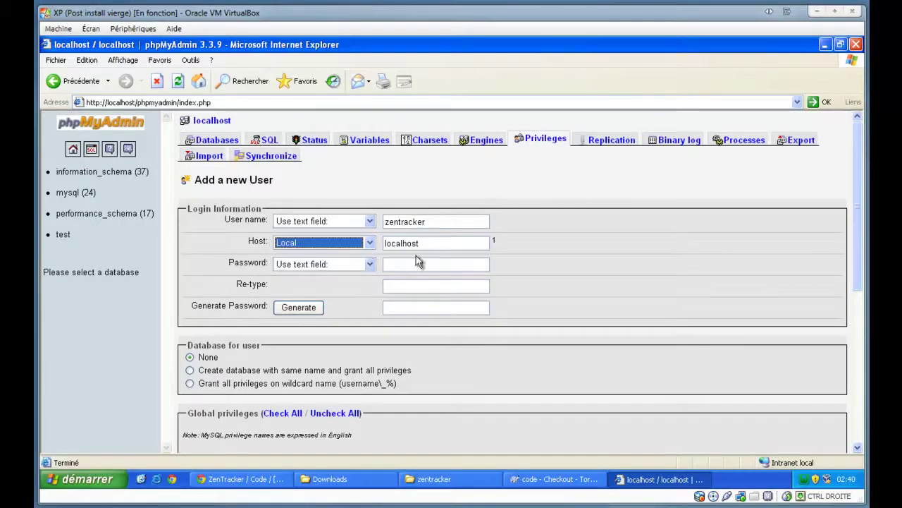
click(407, 268)
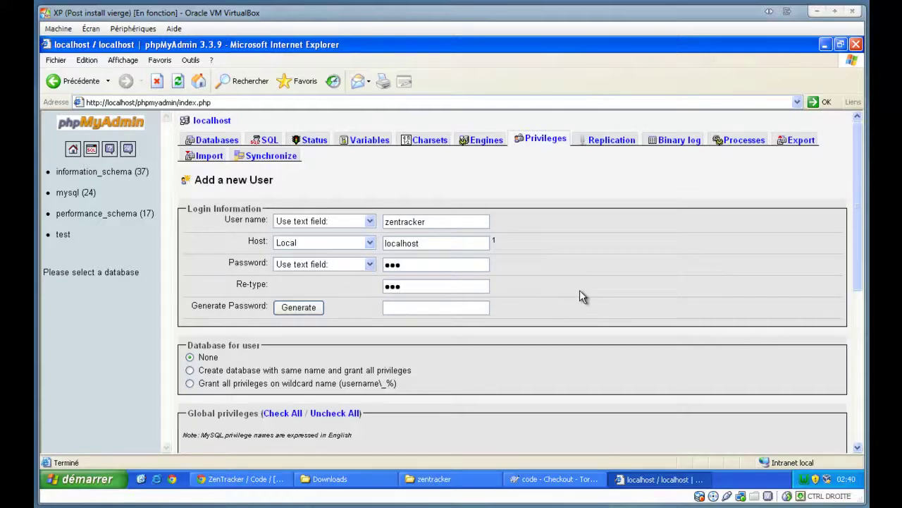
click(191, 371)
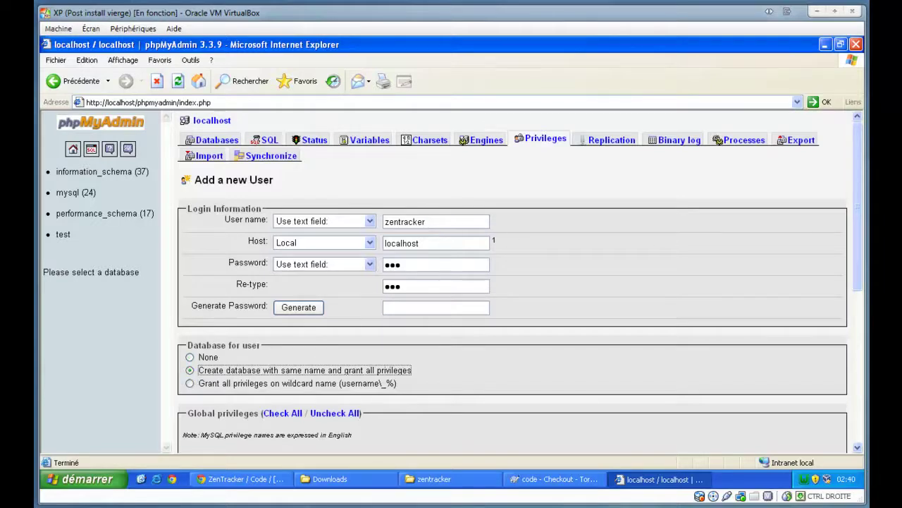
drag(861, 233, 861, 295)
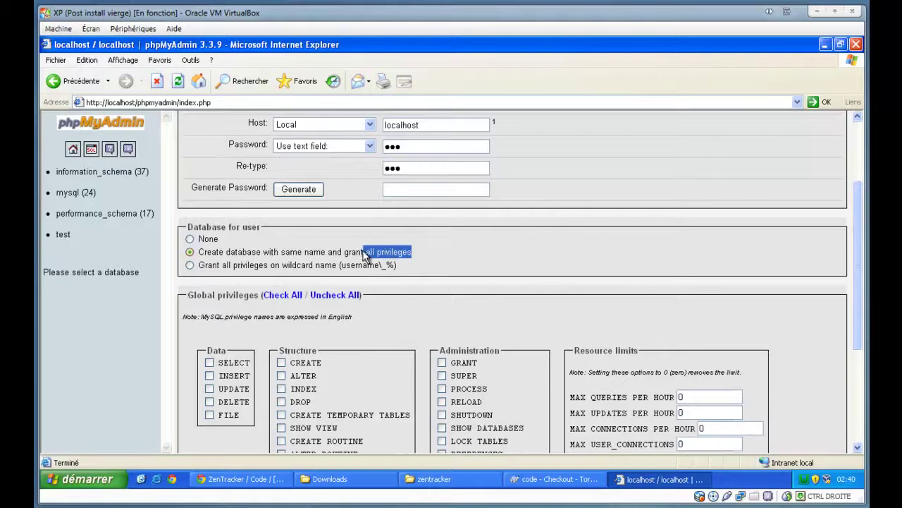
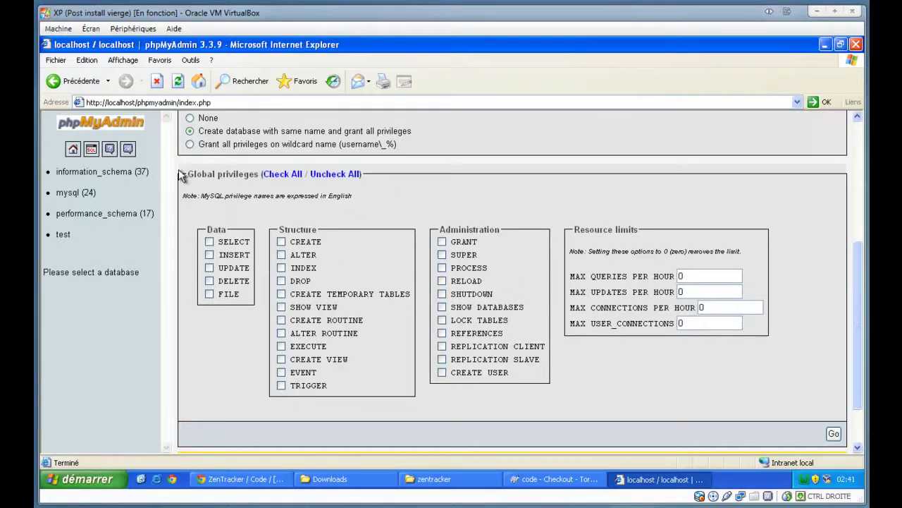
Clear the accidental highlight on the 'zentracker'@'localhost' confirmation page and scroll down
drag(188, 172, 248, 170)
click(317, 216)
drag(855, 358, 853, 388)
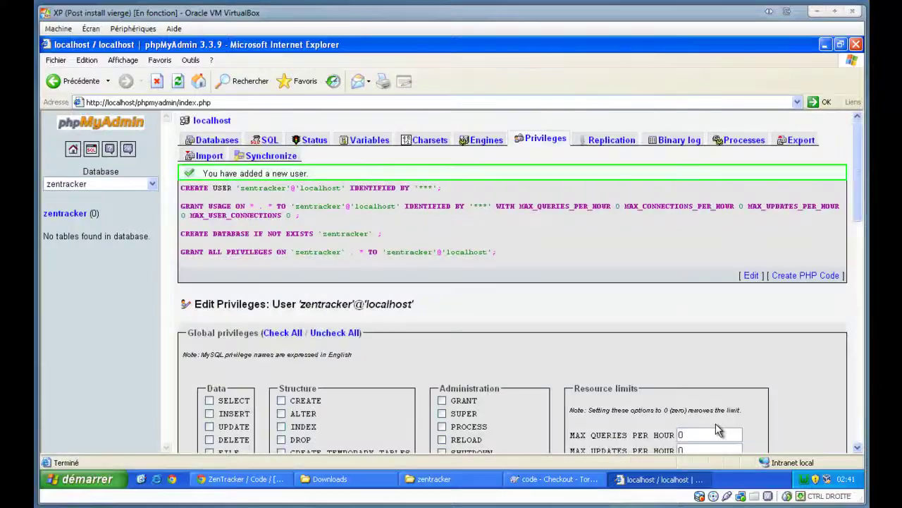
Open the zentracker database's Import page and browse to the C:\zentracker folder
click(208, 122)
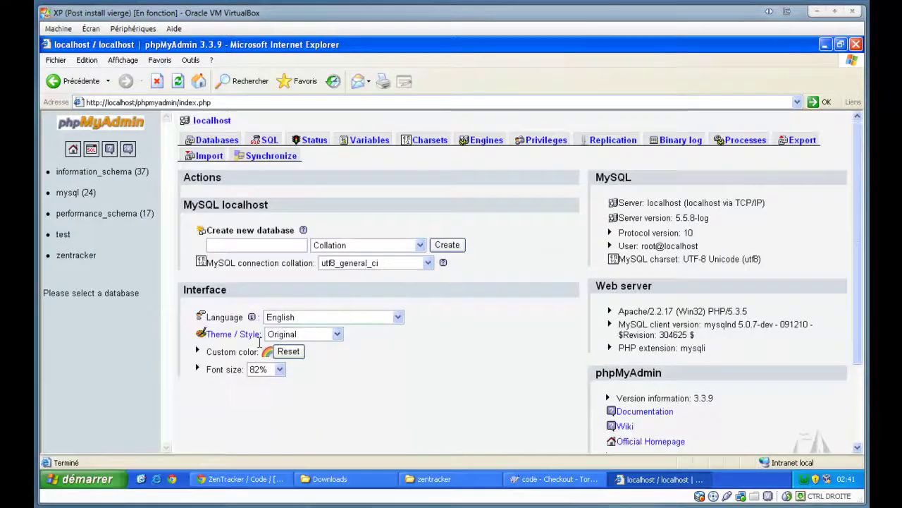
click(84, 258)
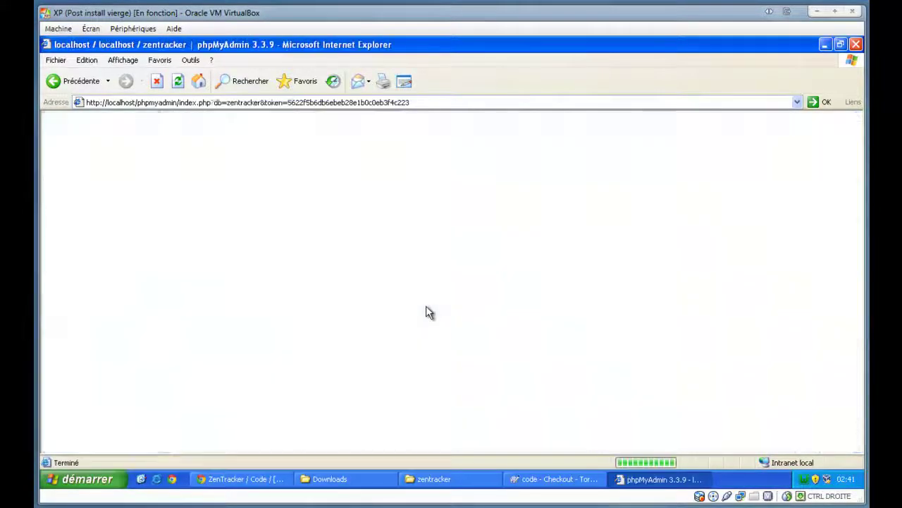
click(458, 140)
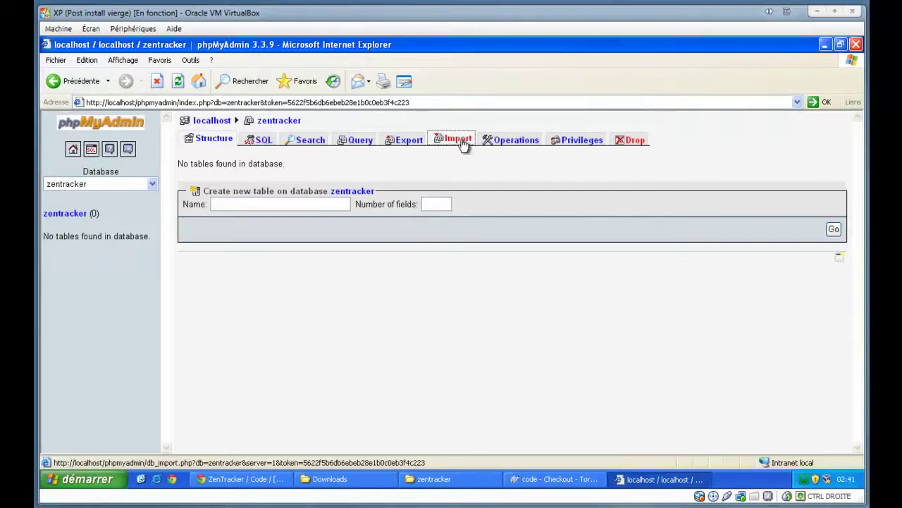
click(419, 180)
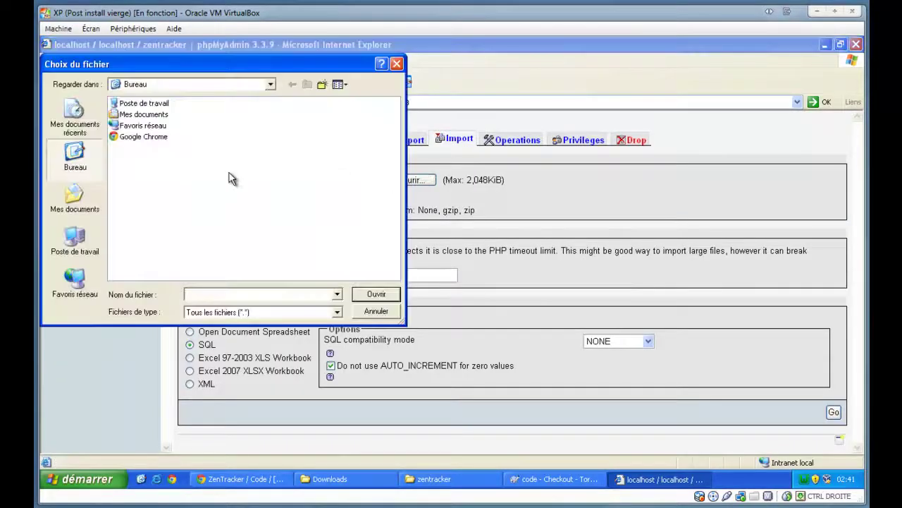
double_click(129, 106)
double_click(138, 103)
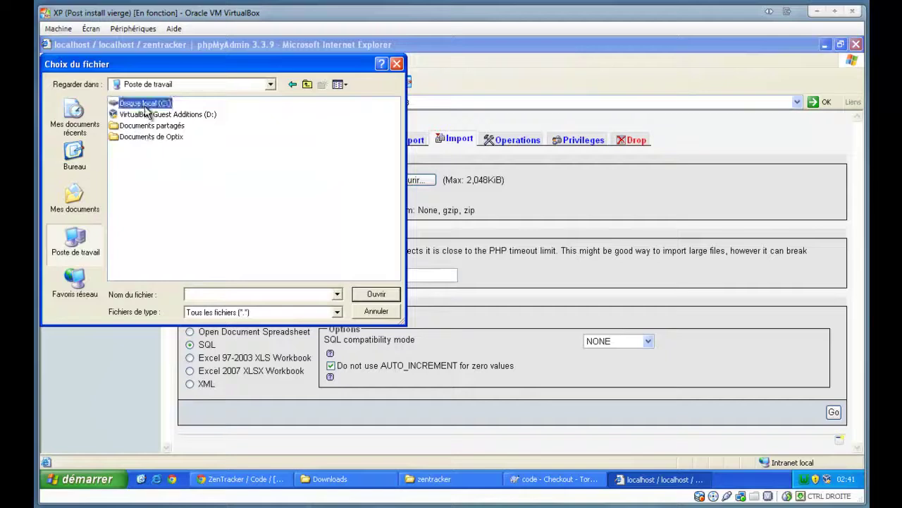
double_click(135, 148)
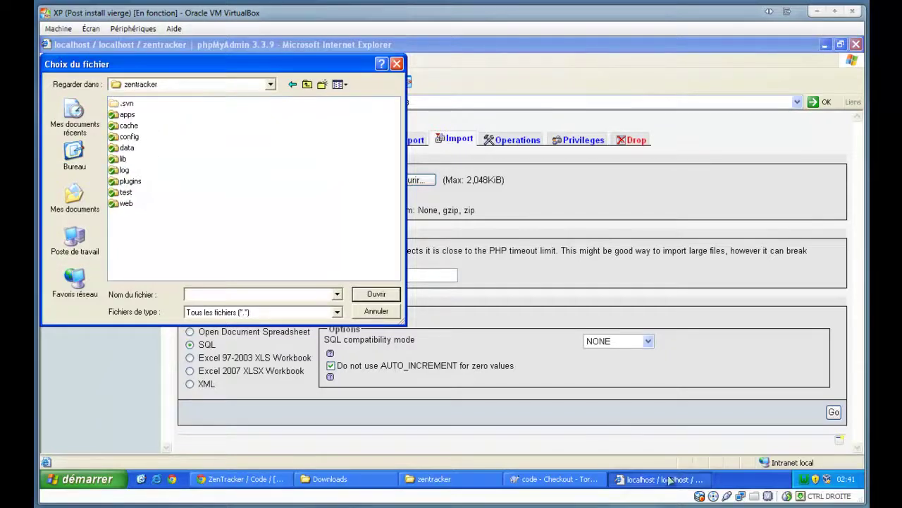
Move the TortoiseSVN progress window aside, choose zt.sql and start the import
click(585, 486)
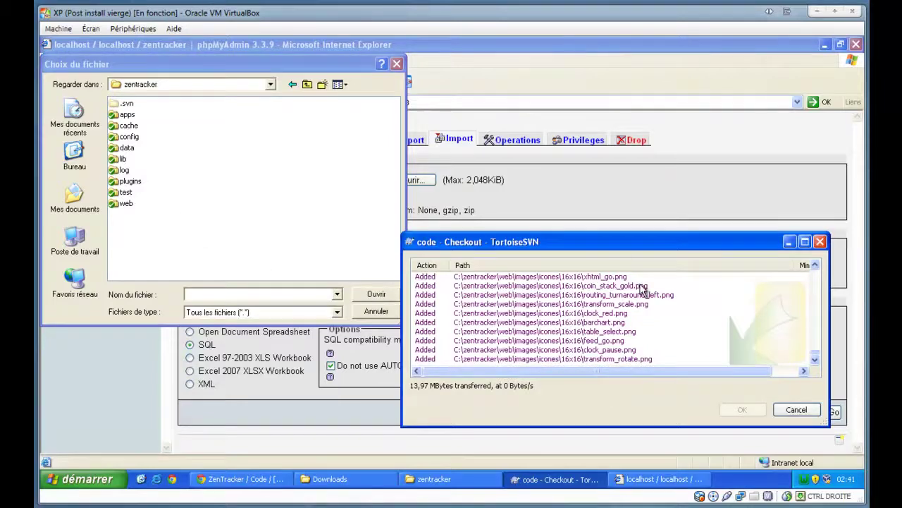
drag(642, 248, 667, 165)
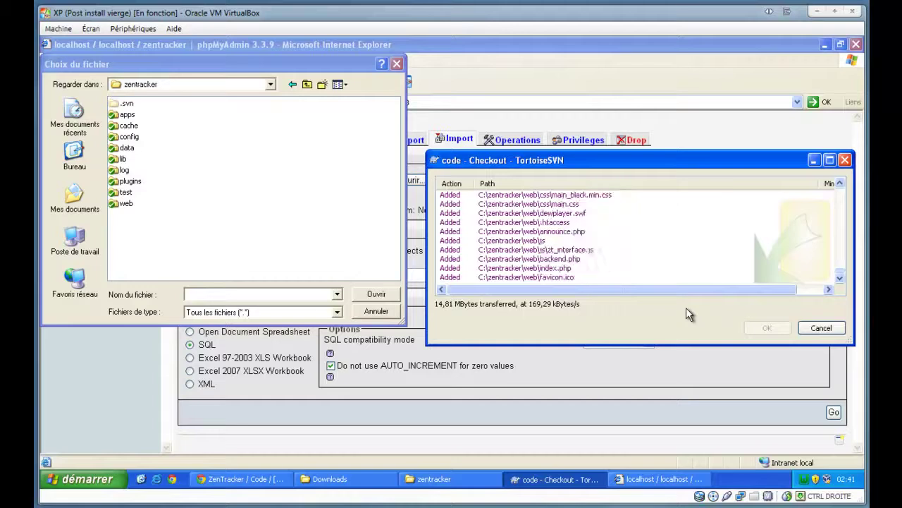
double_click(126, 215)
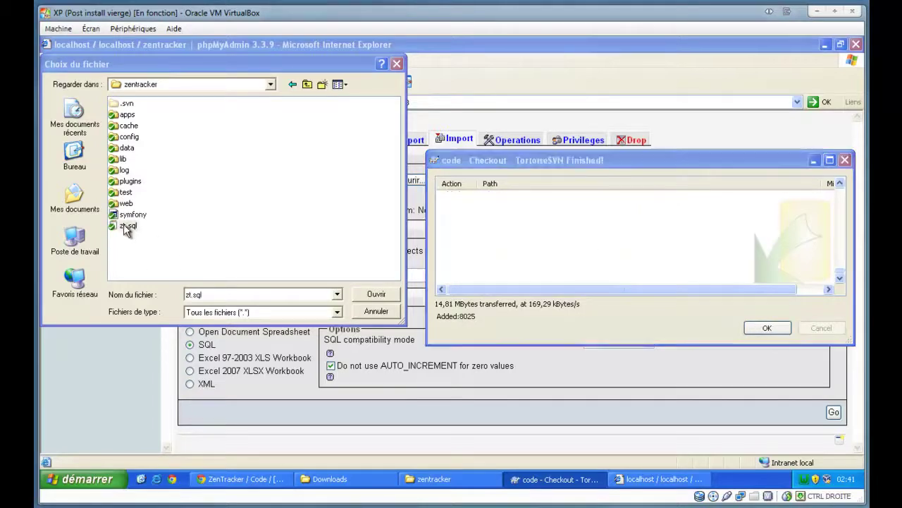
click(834, 412)
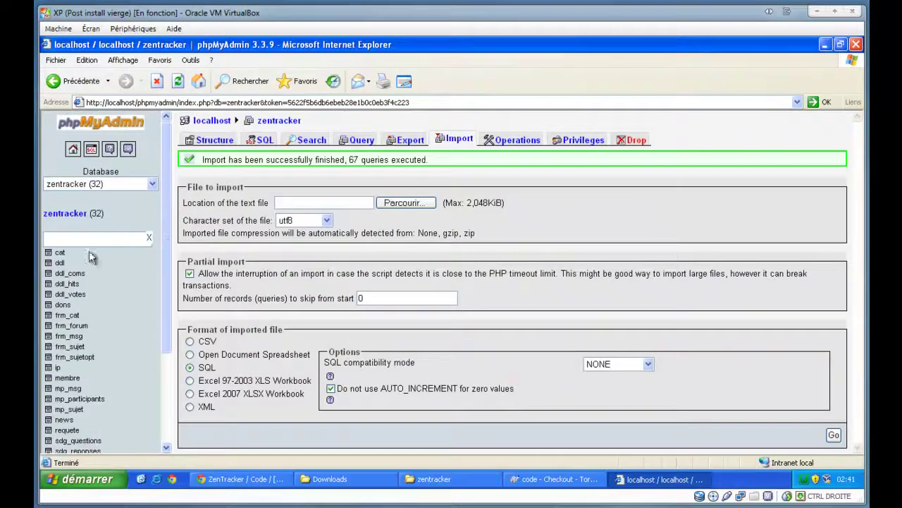
Close the browser, dismiss the checkout report, and arrange and refresh the zentracker and Downloads windows
click(856, 44)
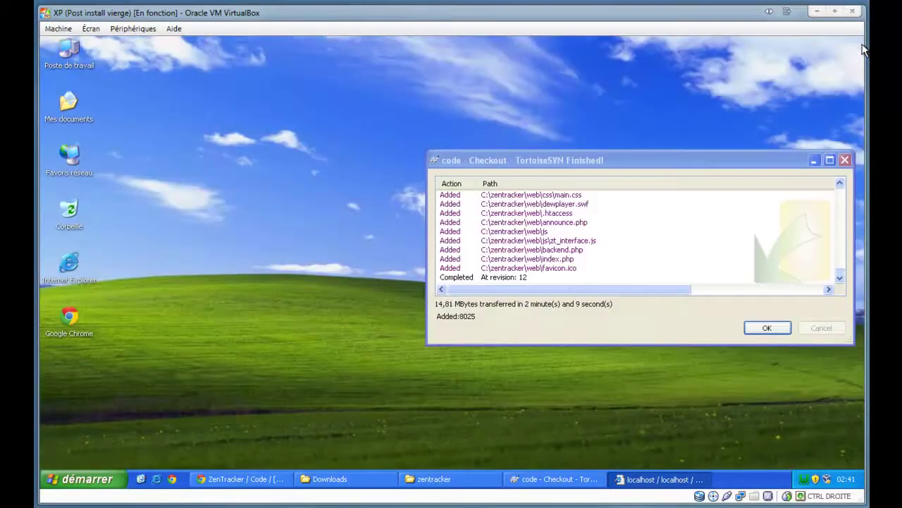
click(767, 328)
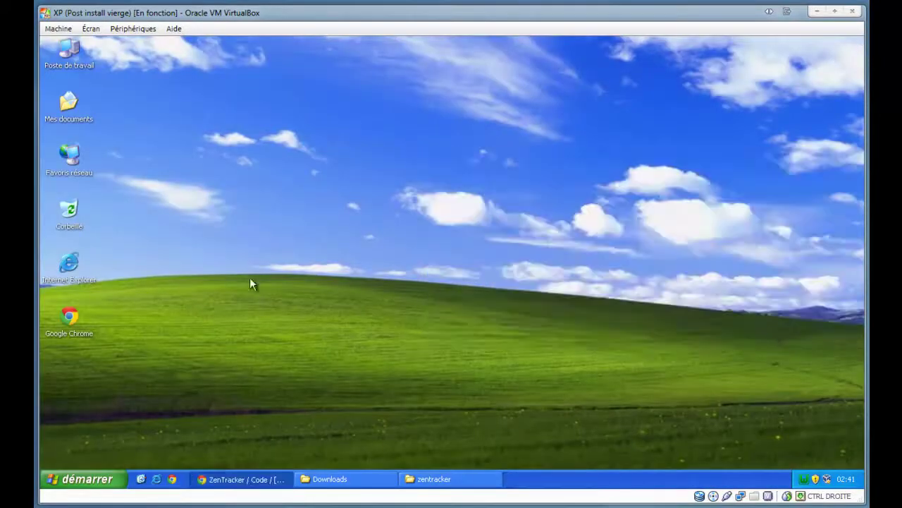
click(443, 480)
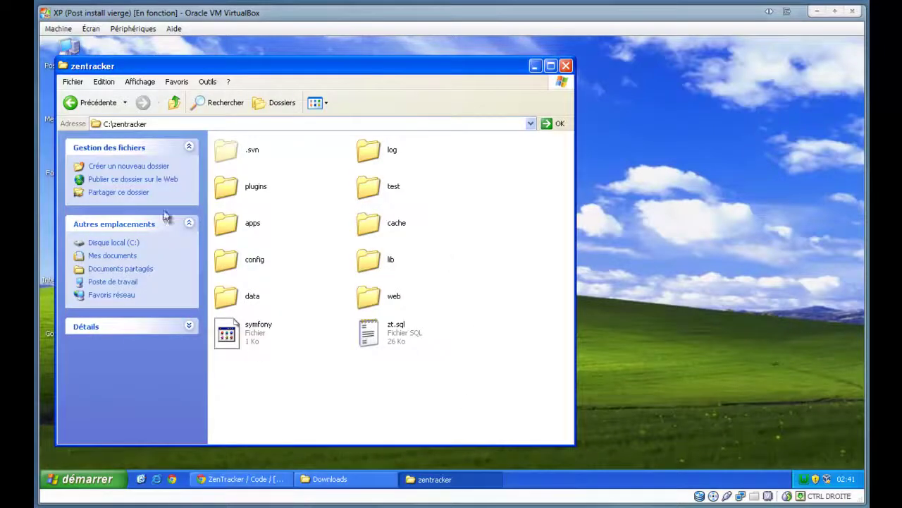
drag(391, 73, 605, 77)
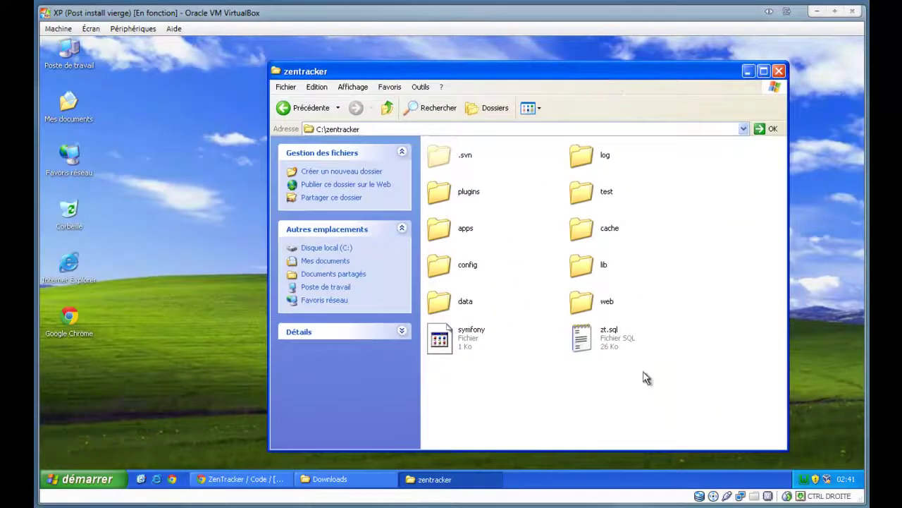
click(330, 478)
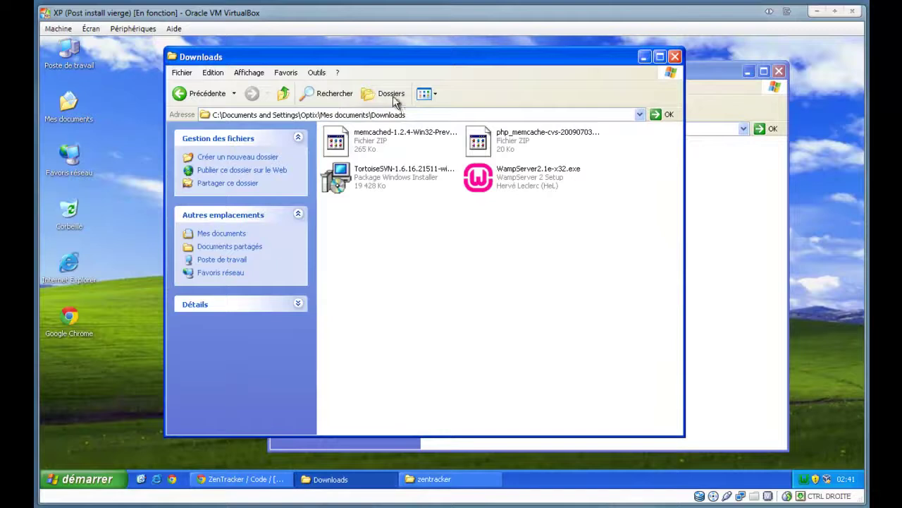
drag(401, 67, 347, 80)
click(687, 213)
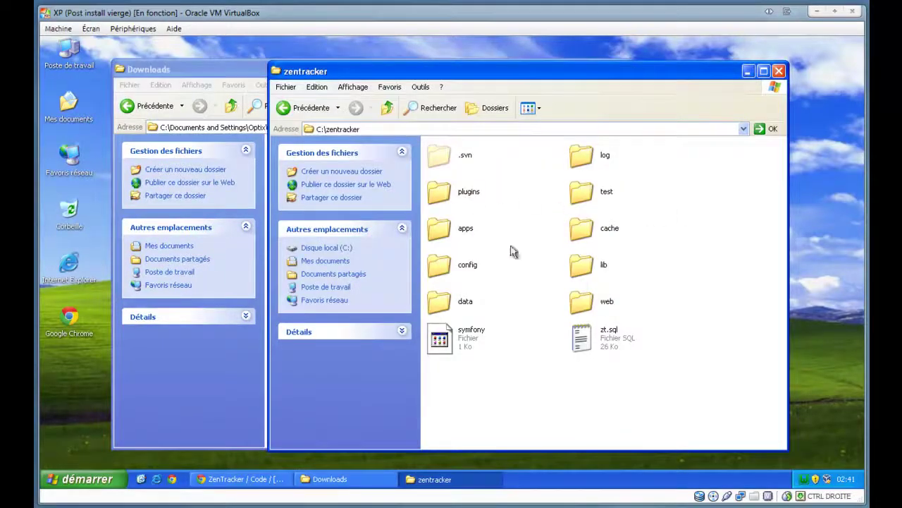
key(F5)
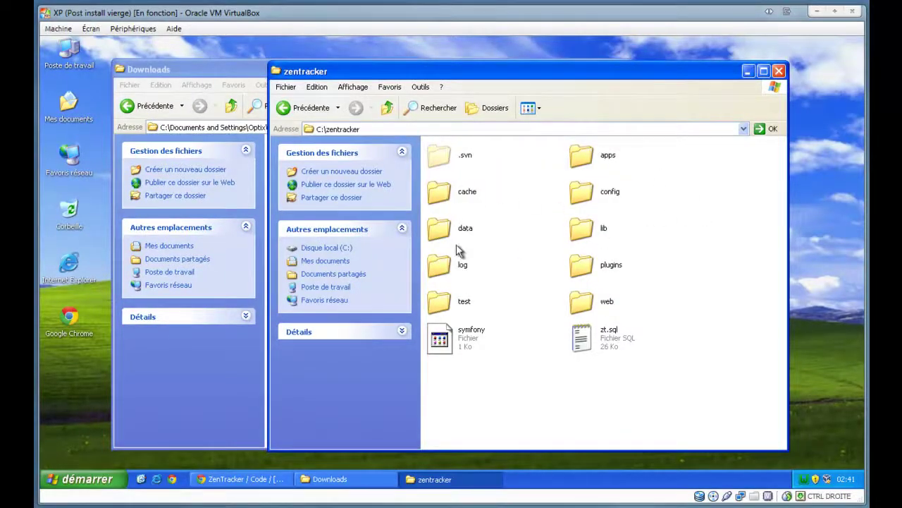
Open databases.yml from the C:\zentracker\config folder
double_click(584, 191)
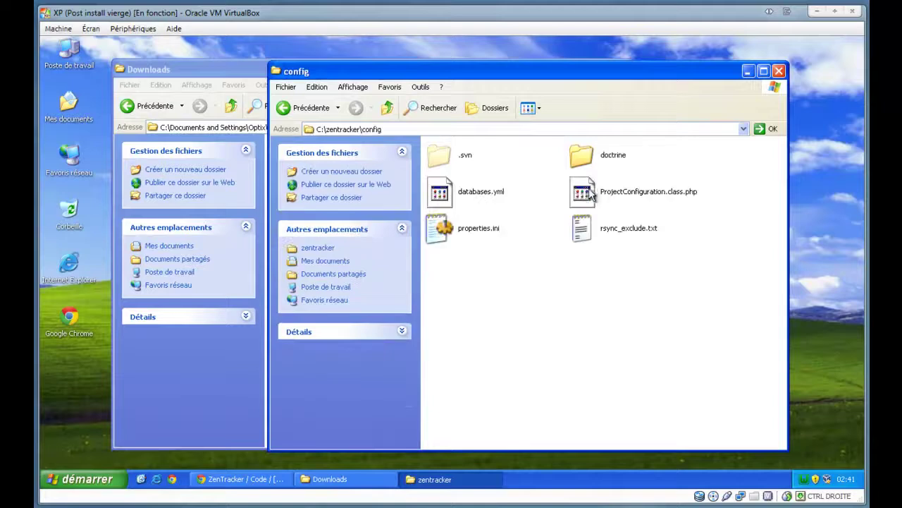
click(473, 205)
double_click(473, 203)
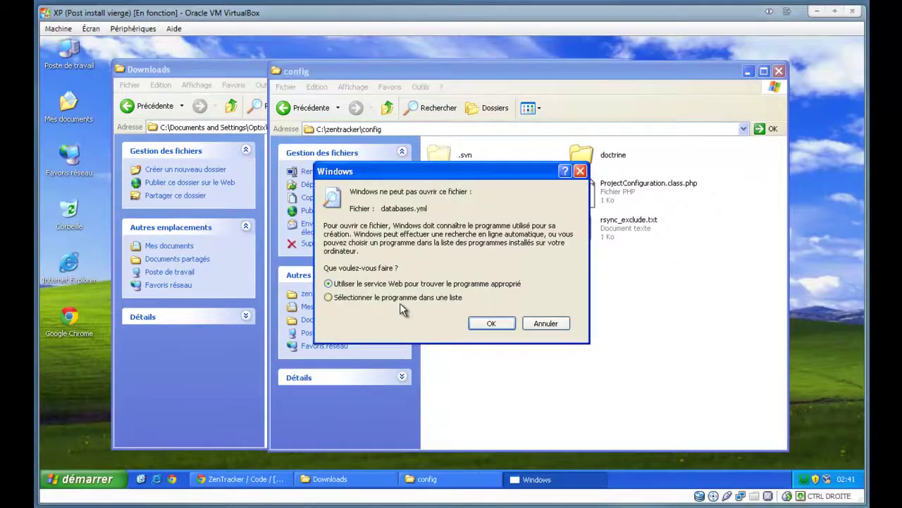
Choose WordPad as the program to open databases.yml
click(492, 323)
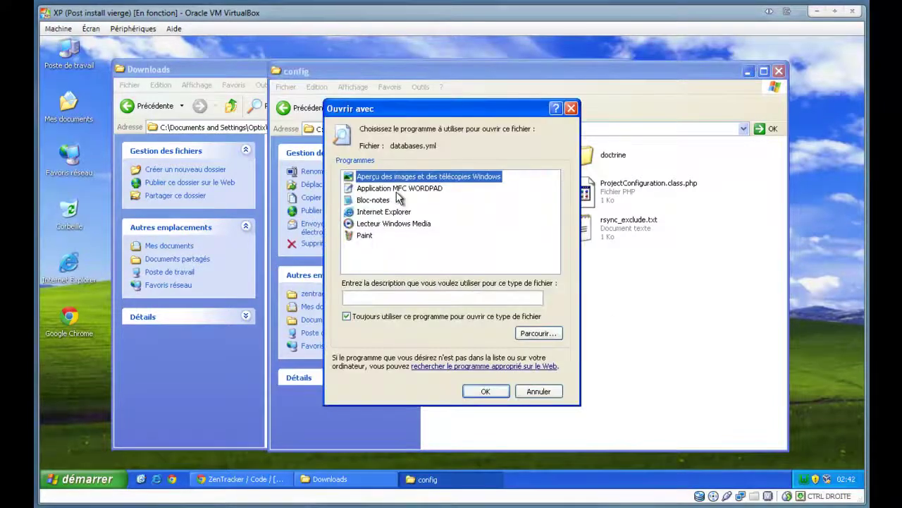
click(399, 188)
click(492, 392)
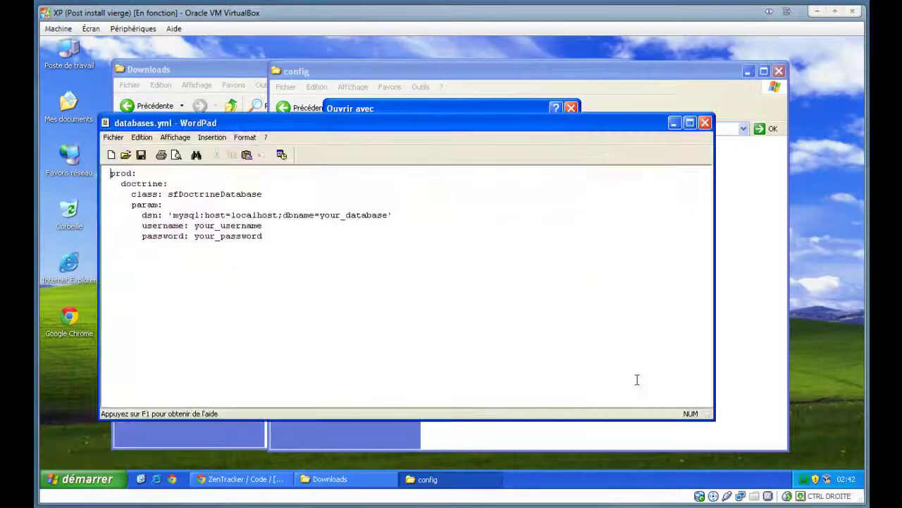
Replace the database, username and password placeholders with zentracker credentials, then close the file
drag(392, 215, 330, 221)
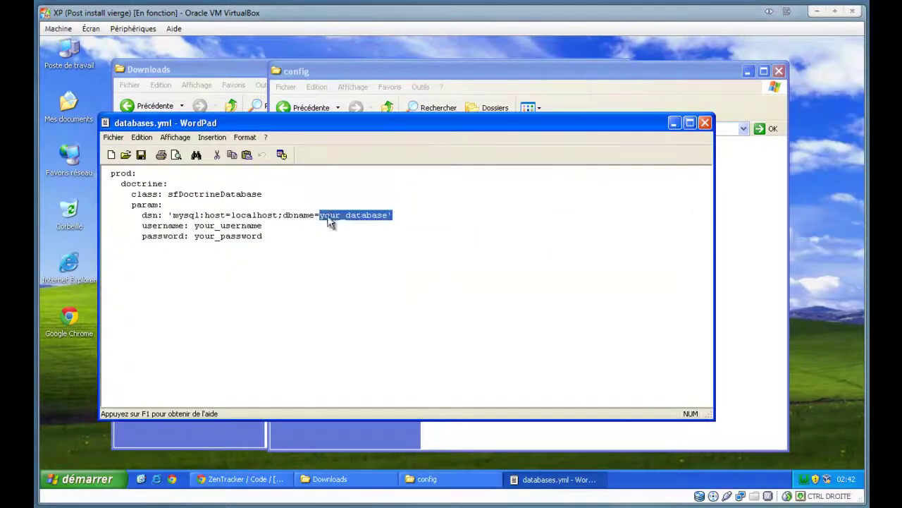
key(Left)
key(Delete)
key(Delete)
key(Delete)
key(Delete)
key(Delete)
key(Delete)
key(Delete)
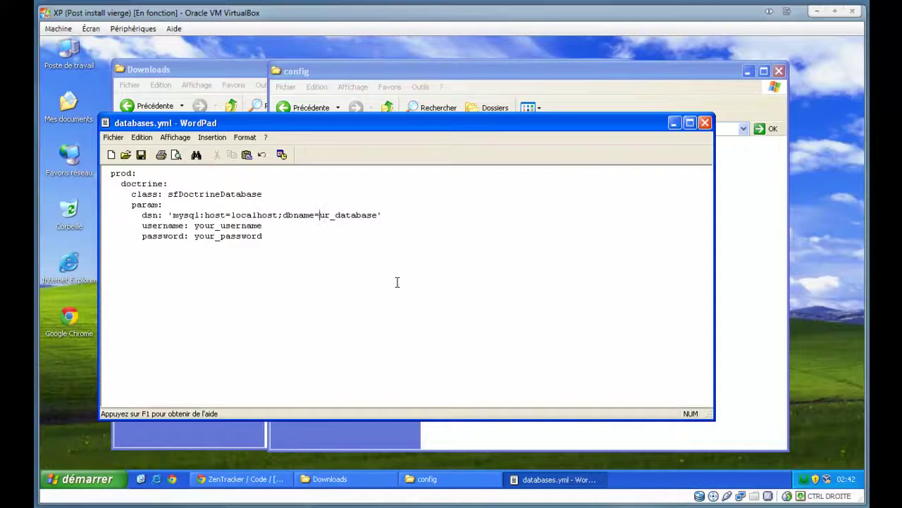
key(Delete)
key(Delete)
drag(293, 225, 194, 225)
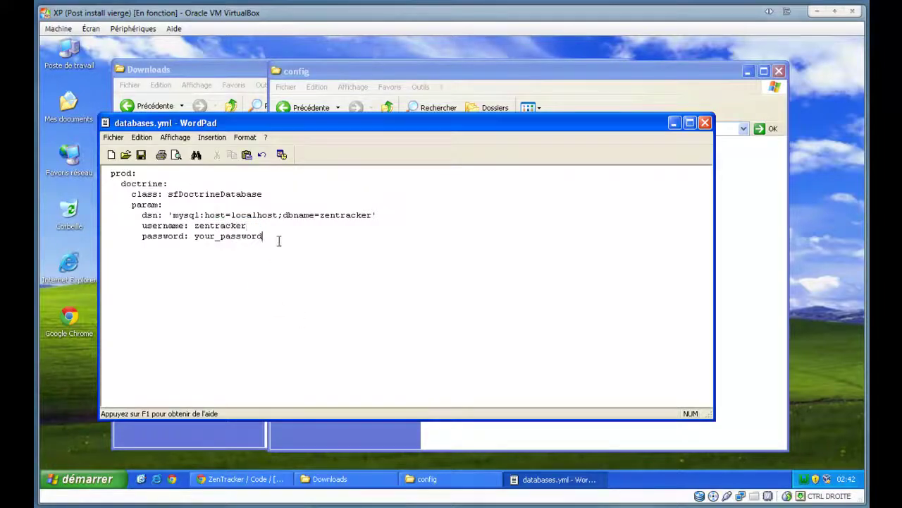
drag(279, 241, 197, 241)
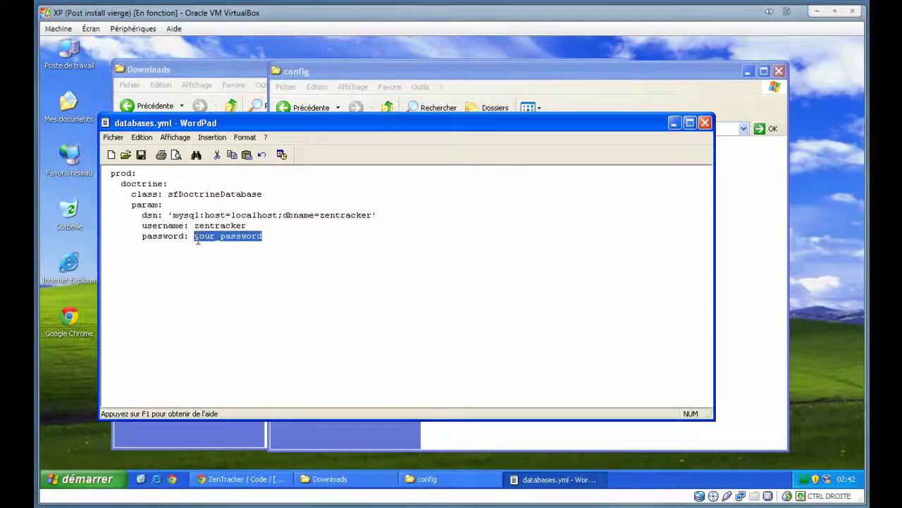
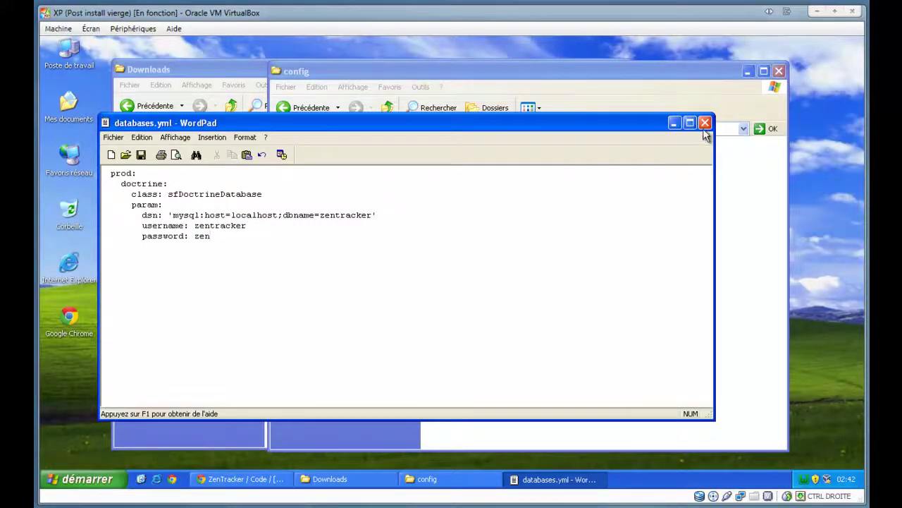
click(704, 125)
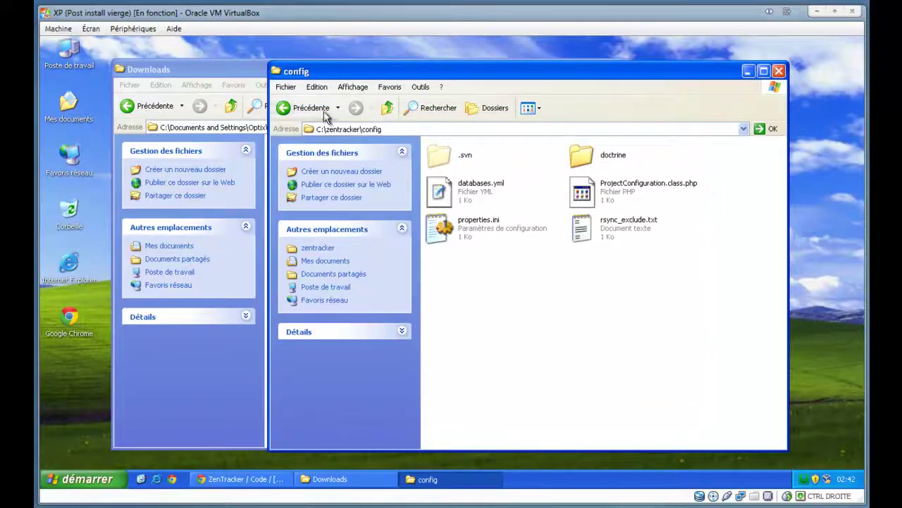
Run memcached.exe from the memcached-1.2.4-Win32-Preview zip in Downloads and minimize its console
click(325, 113)
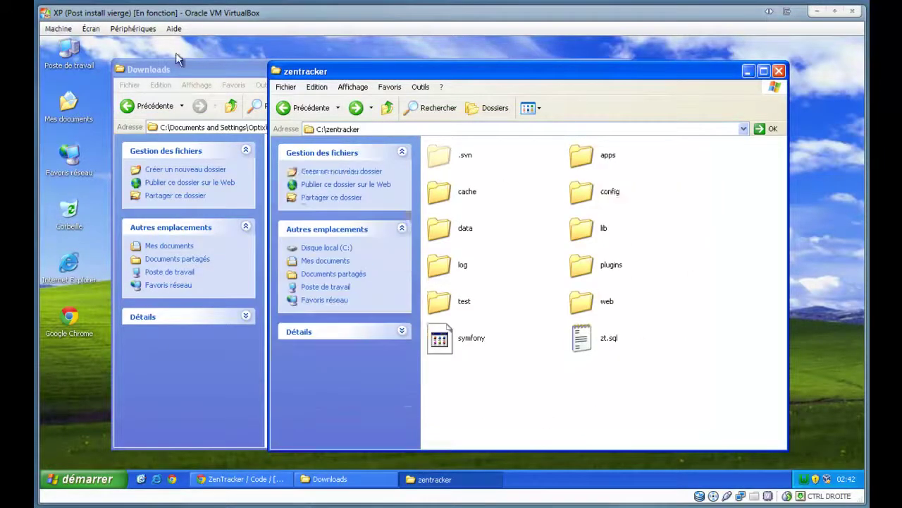
click(211, 71)
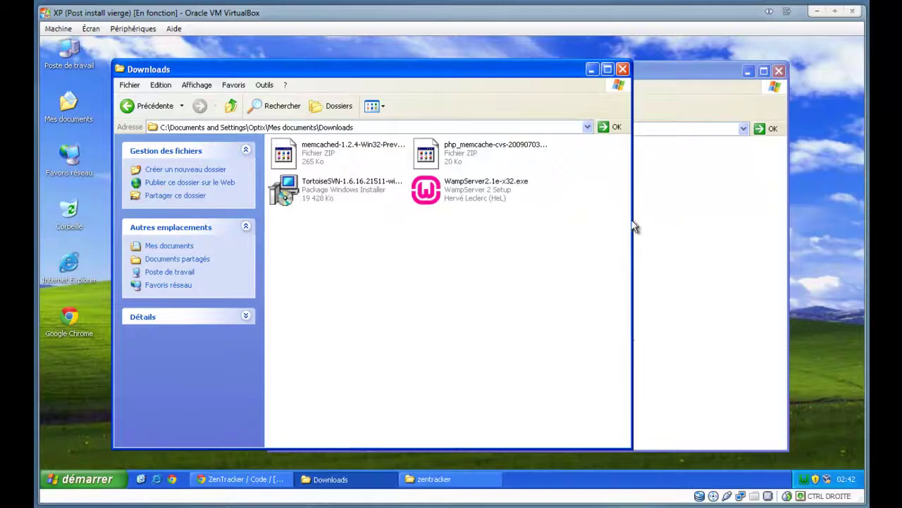
drag(285, 154, 388, 157)
double_click(299, 162)
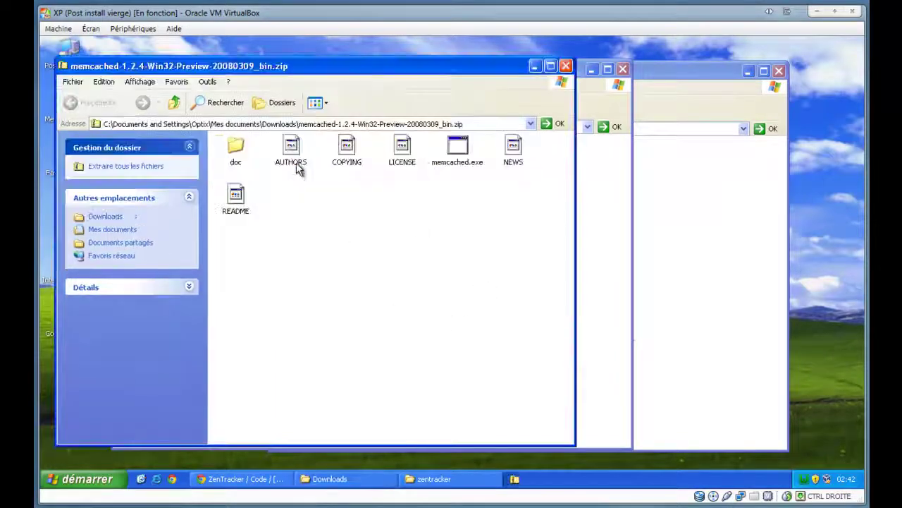
double_click(484, 167)
click(468, 284)
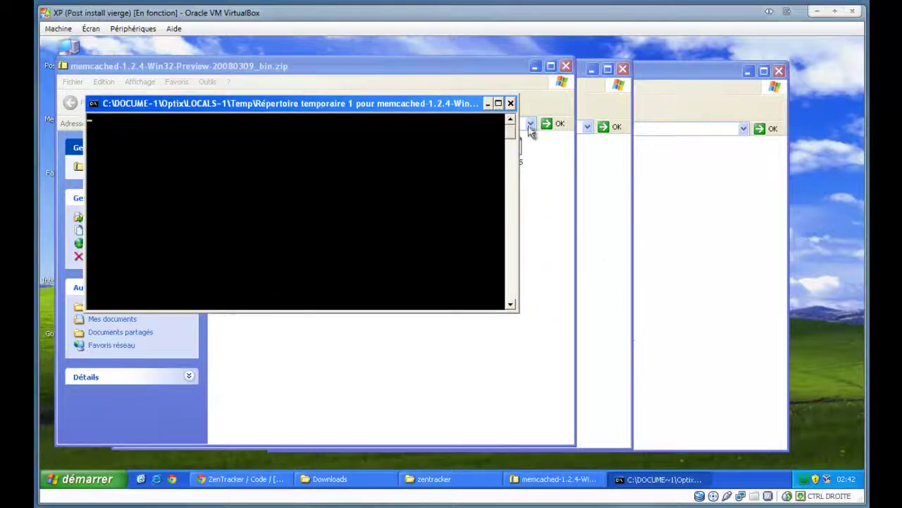
click(487, 105)
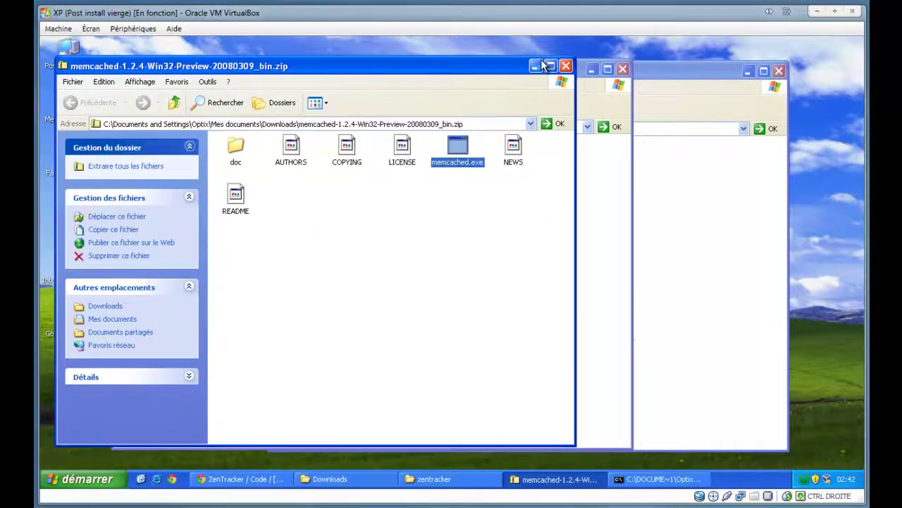
Open the php_memcache zip and navigate another window to C:\wamp\bin\php\php5.3.5\ext
click(566, 65)
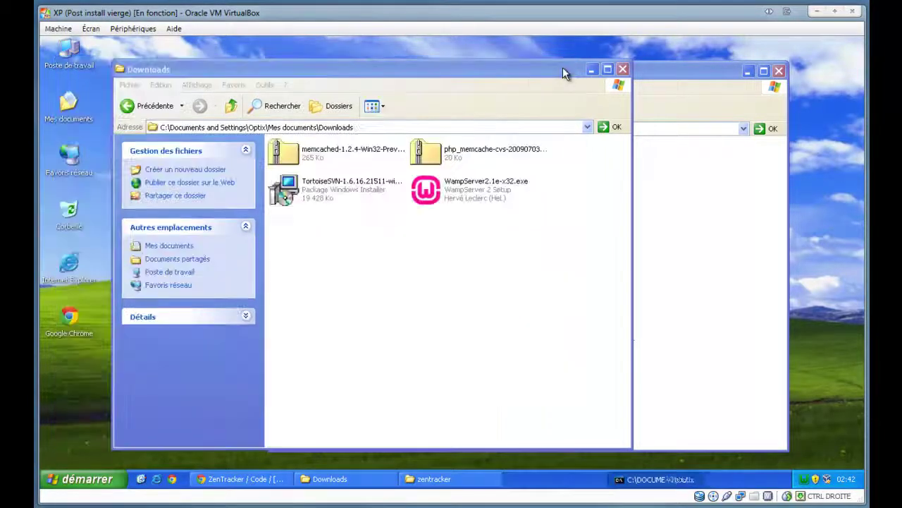
double_click(447, 156)
double_click(71, 74)
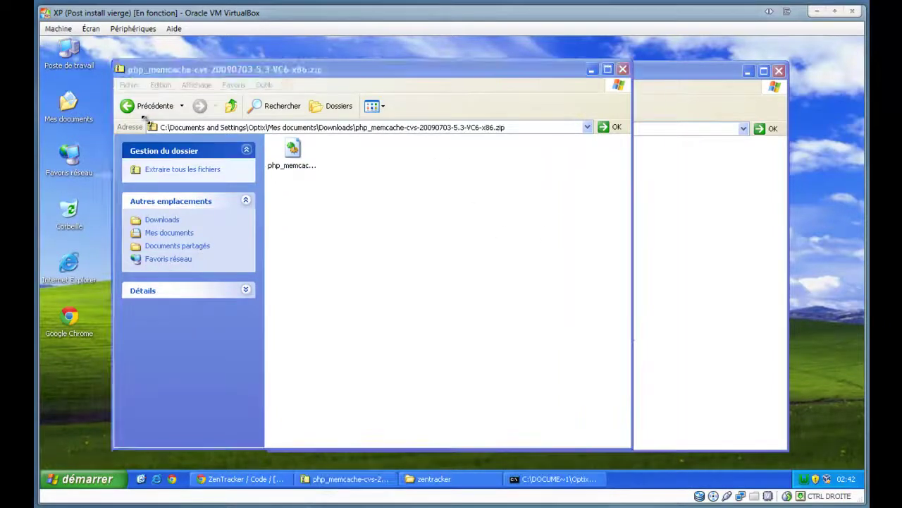
click(268, 239)
double_click(268, 239)
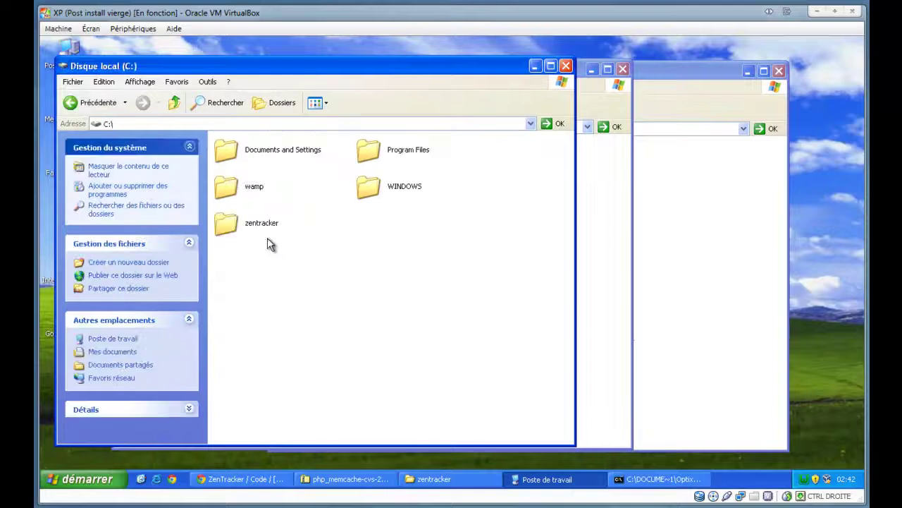
double_click(242, 231)
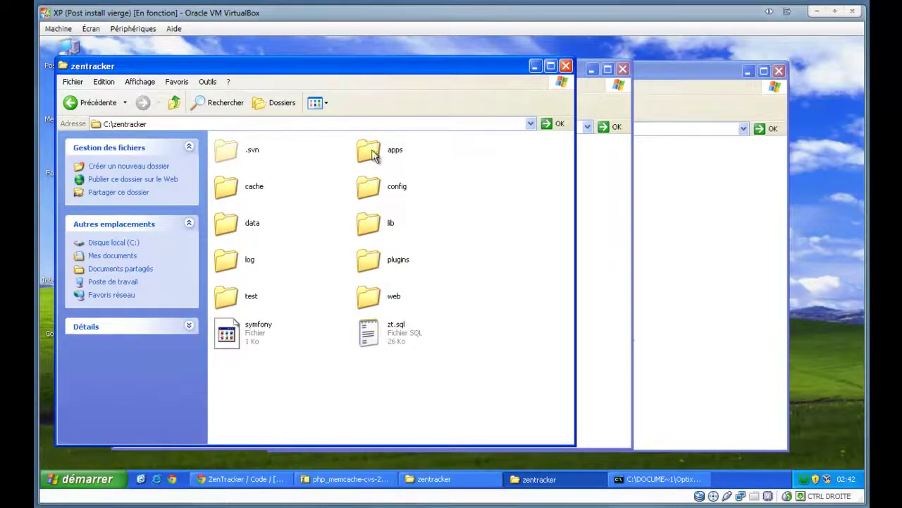
click(81, 106)
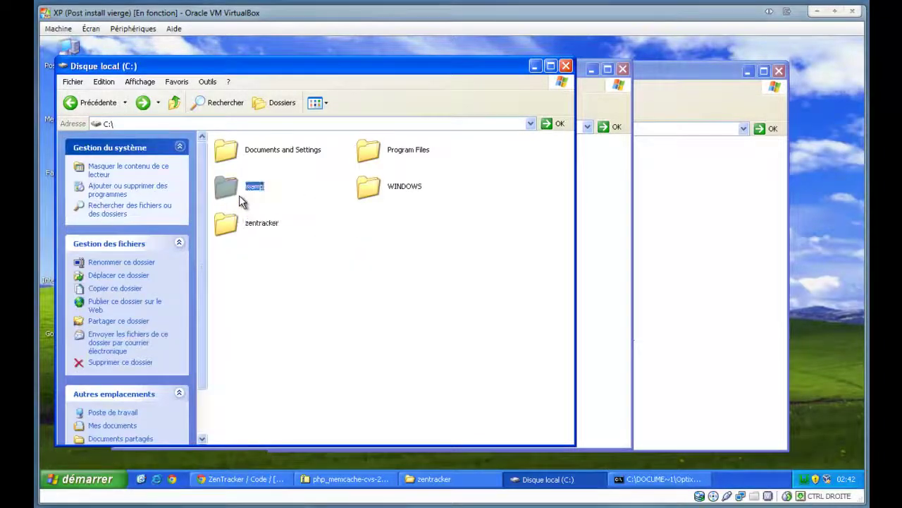
double_click(240, 186)
double_click(250, 187)
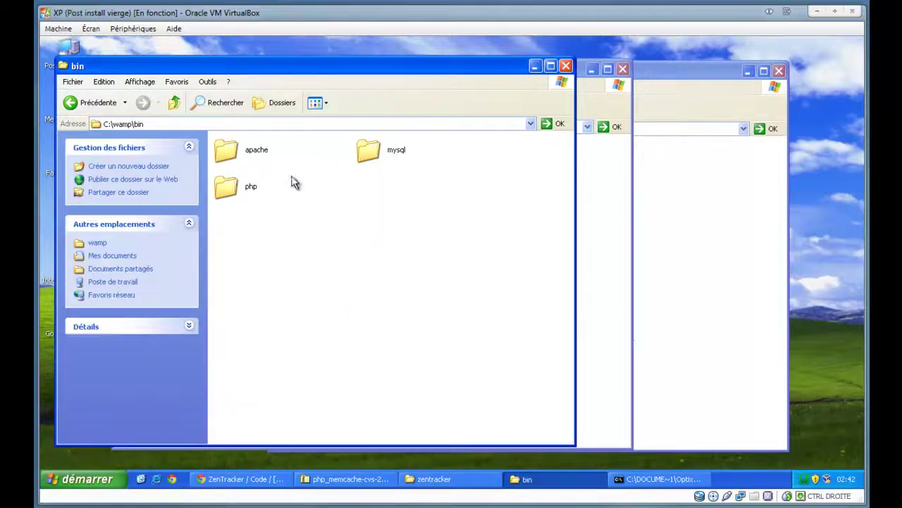
double_click(254, 186)
double_click(252, 155)
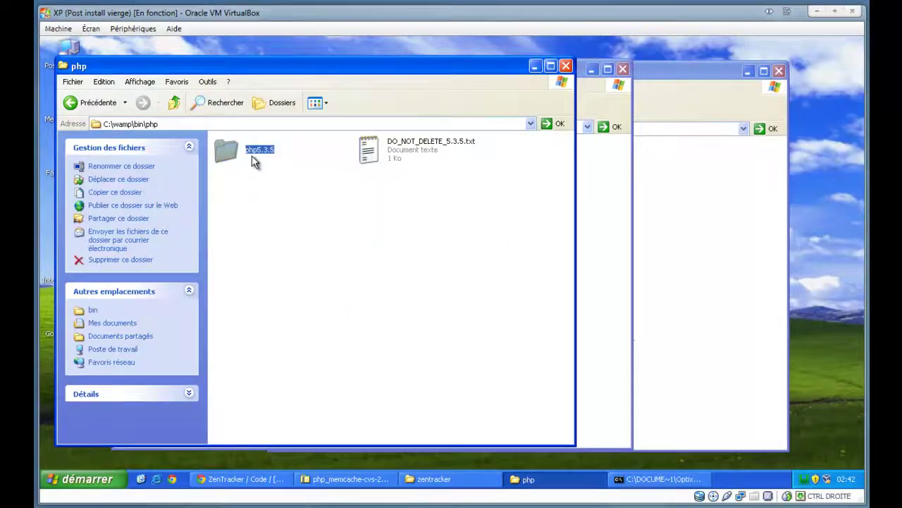
double_click(387, 146)
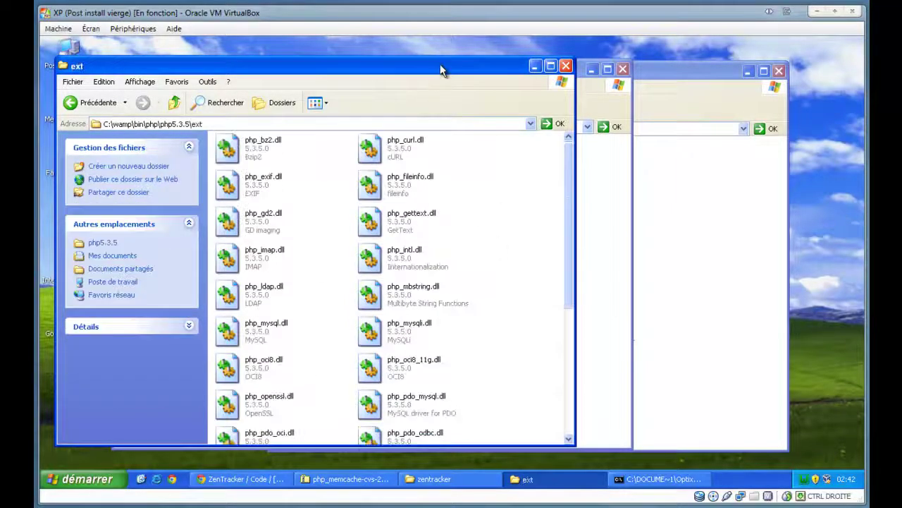
Drag php_memcache.dll into the ext folder, then go up to C:\wamp\bin
drag(443, 71, 526, 71)
click(349, 479)
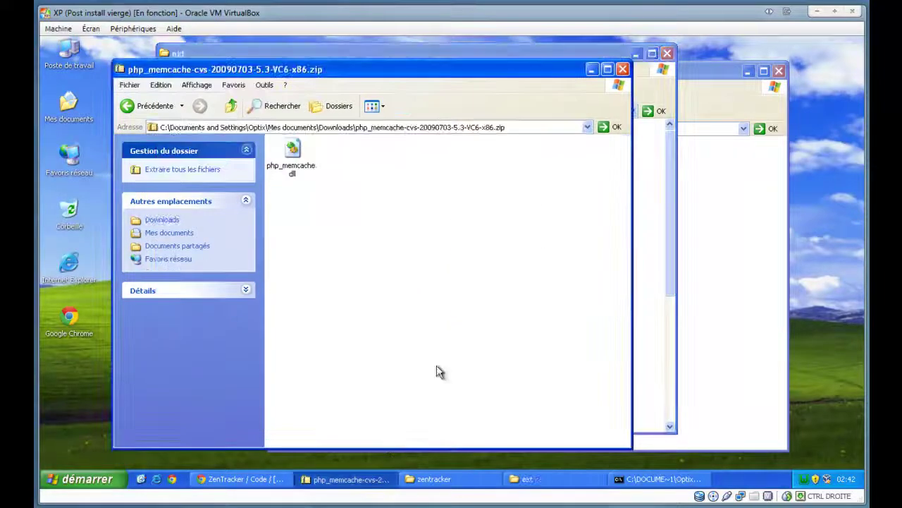
drag(302, 171, 650, 286)
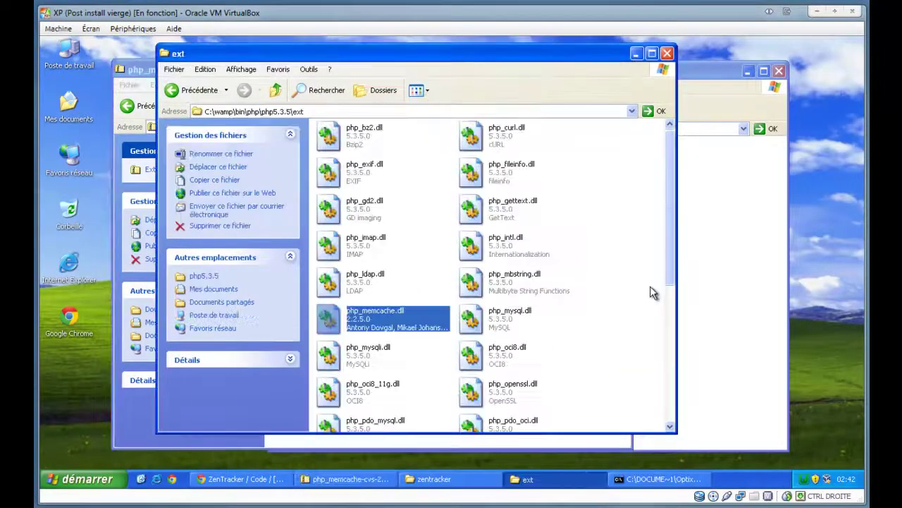
click(590, 331)
click(275, 90)
click(275, 90)
click(274, 91)
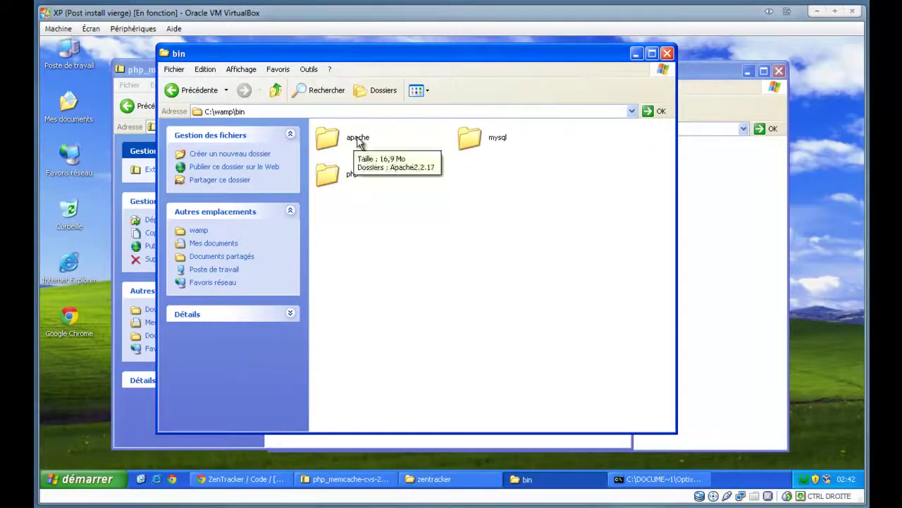
Open php.ini from C:\wamp\bin\apache\Apache2.2.17\bin in a maximized Notepad
double_click(329, 136)
double_click(363, 144)
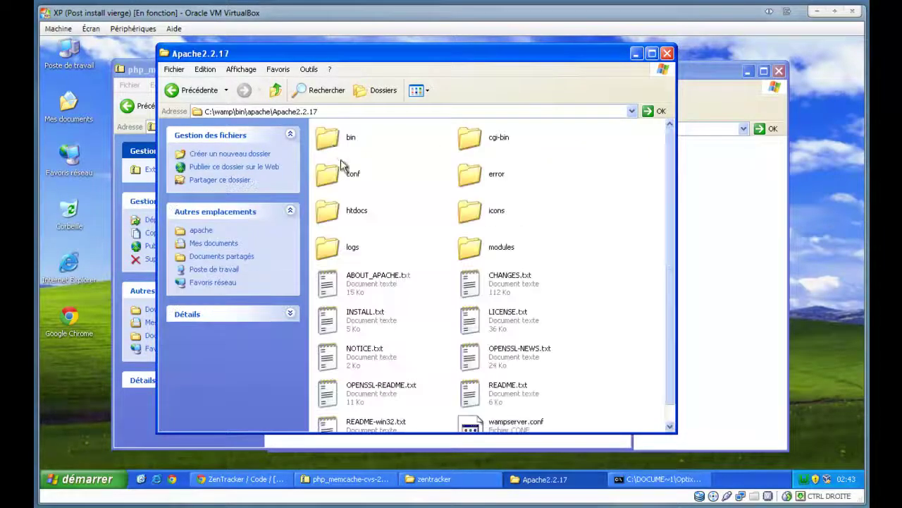
double_click(330, 142)
click(402, 363)
scroll(402, 373, down, 3)
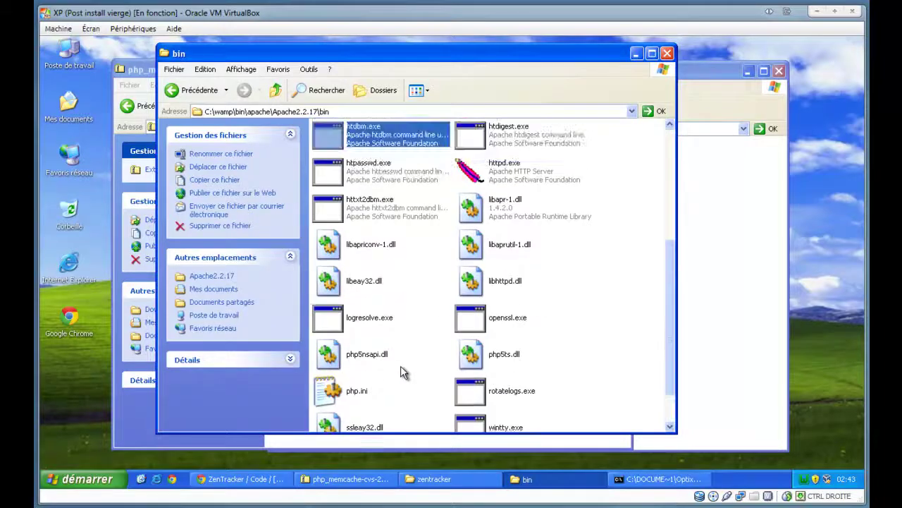
double_click(356, 391)
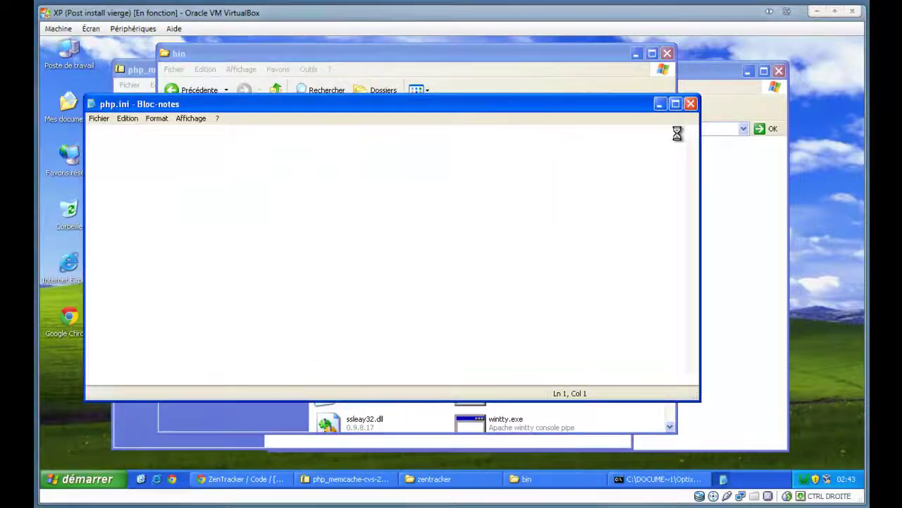
click(675, 104)
Find the end of the extension list and start a new line for extension=php_memcache.dll
click(662, 209)
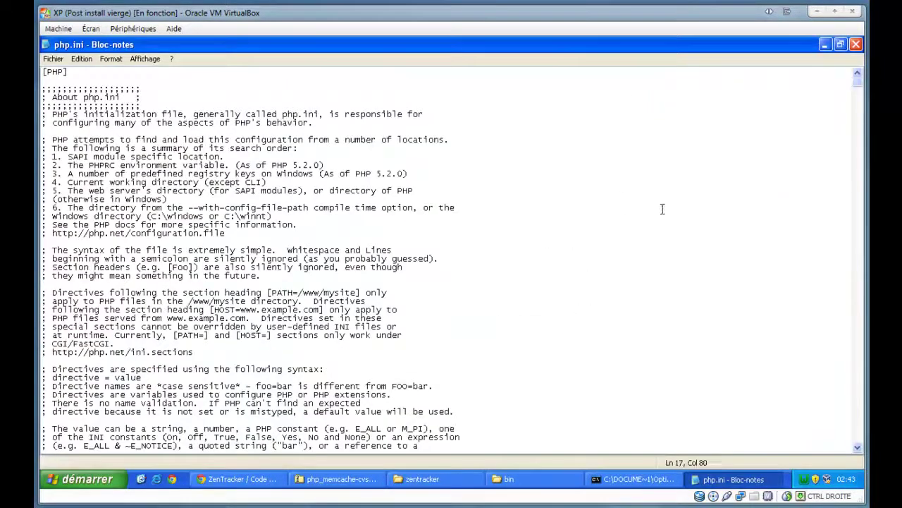
key(ctrl+f)
text(en)
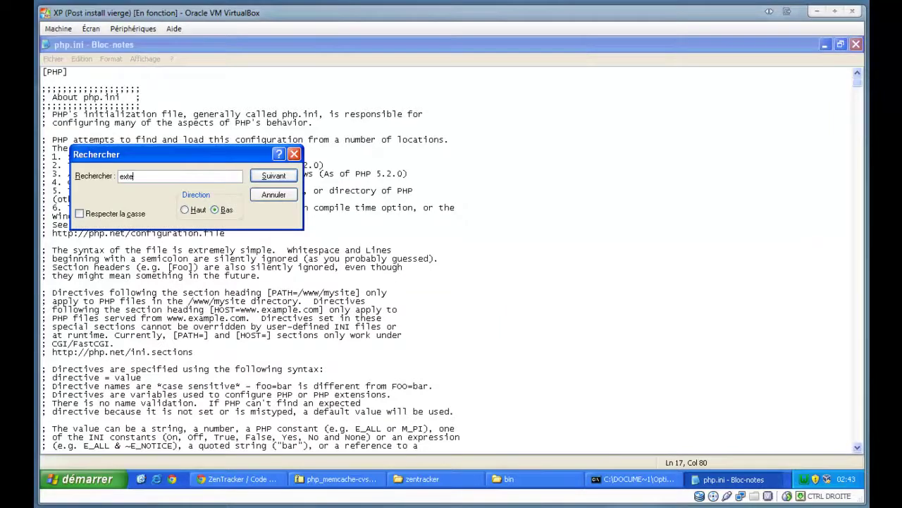
key(Return)
key(Return)
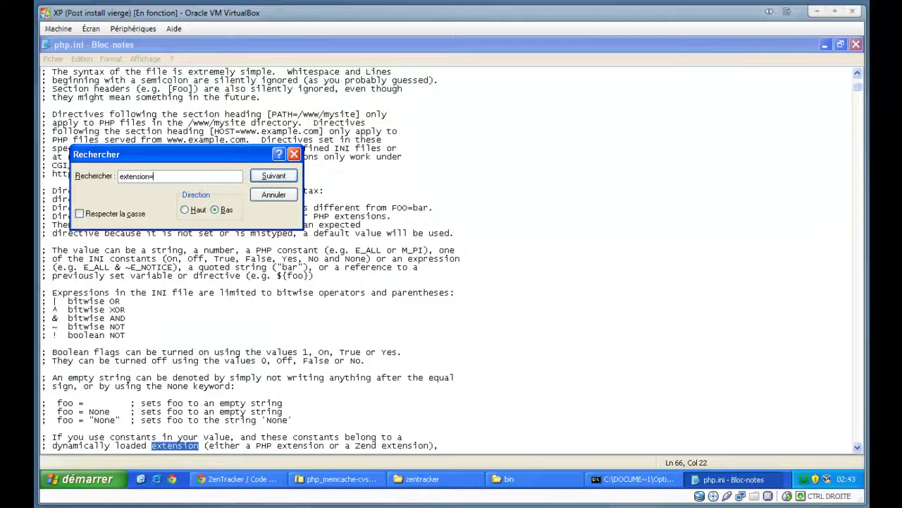
key(Return)
click(274, 195)
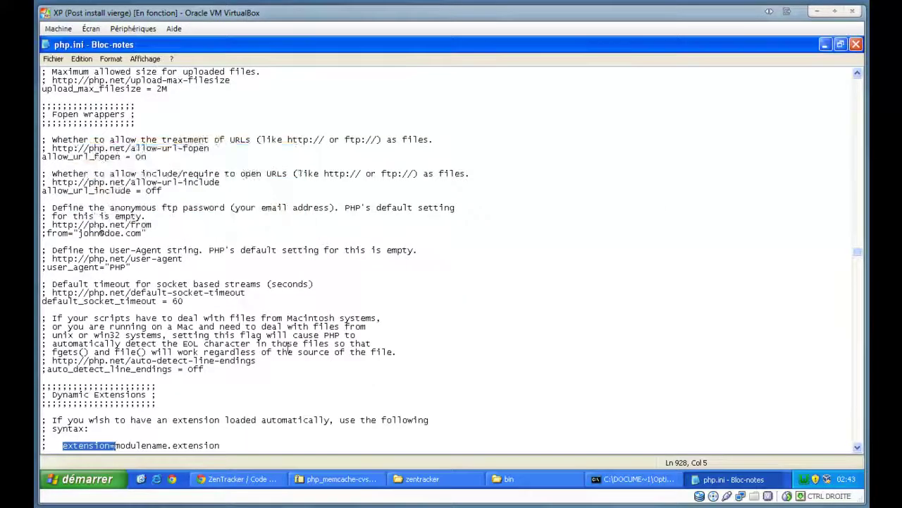
scroll(287, 347, down, 11)
scroll(288, 347, down, 13)
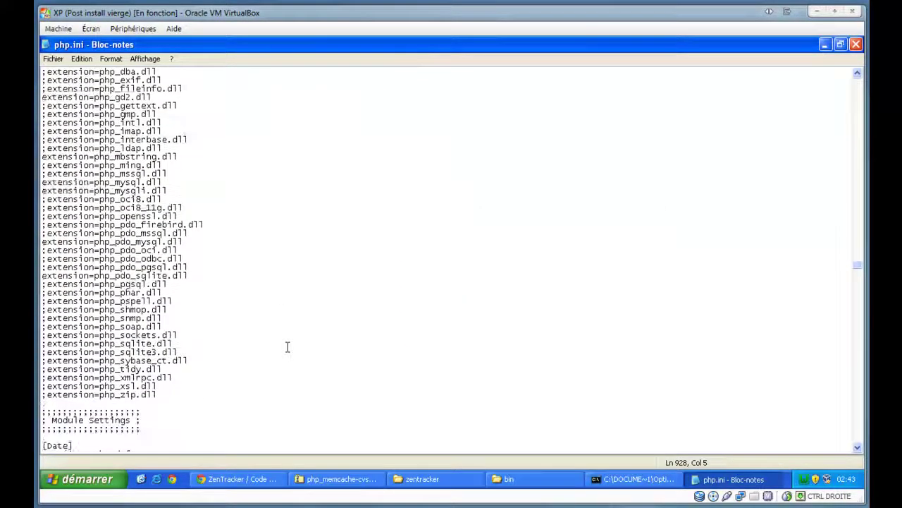
key(Return)
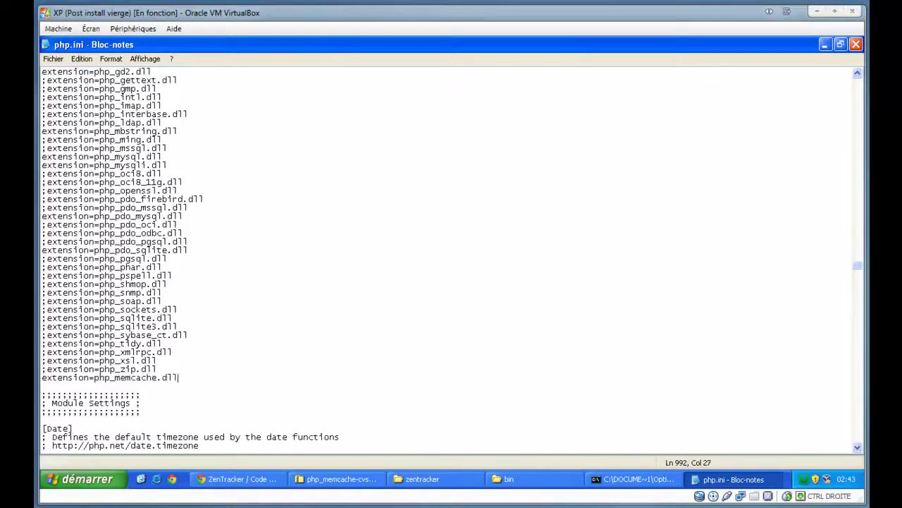
Search php.ini for short_open, retrying with an upward search
key(ctrl+f)
text(shor)
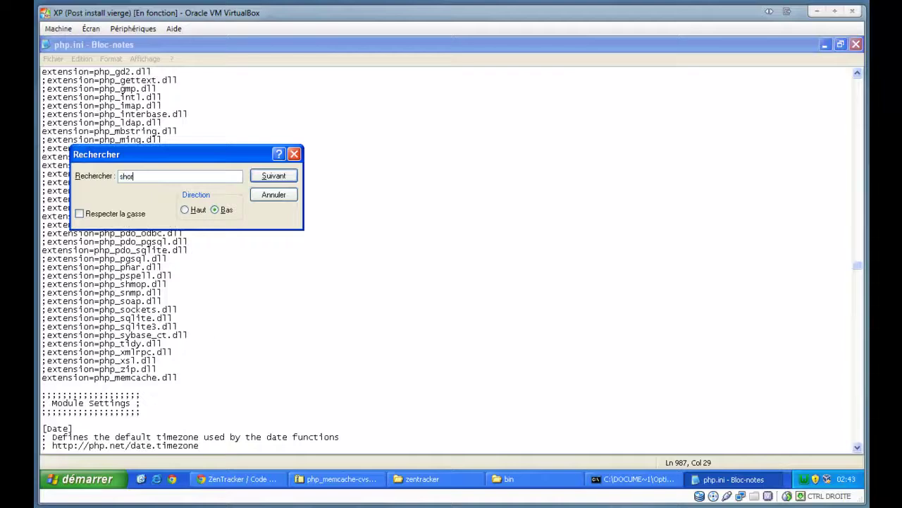
text(t_open)
key(Return)
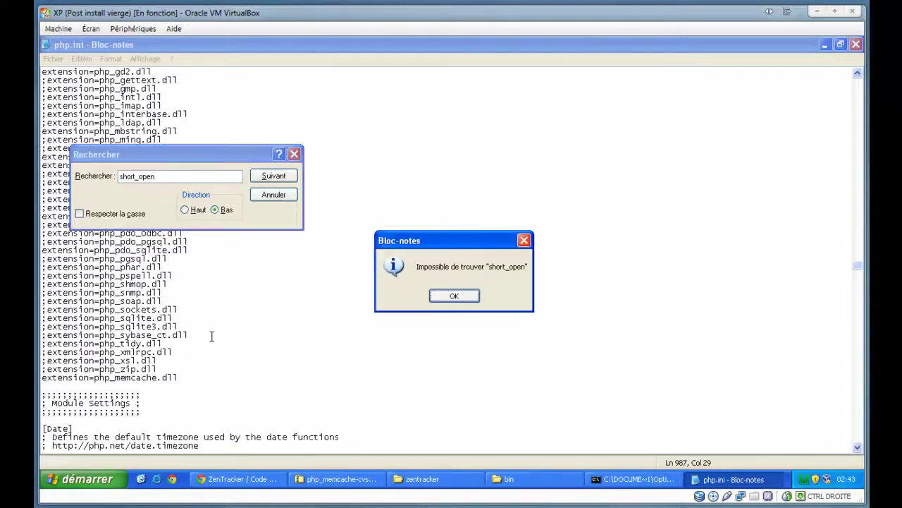
click(454, 296)
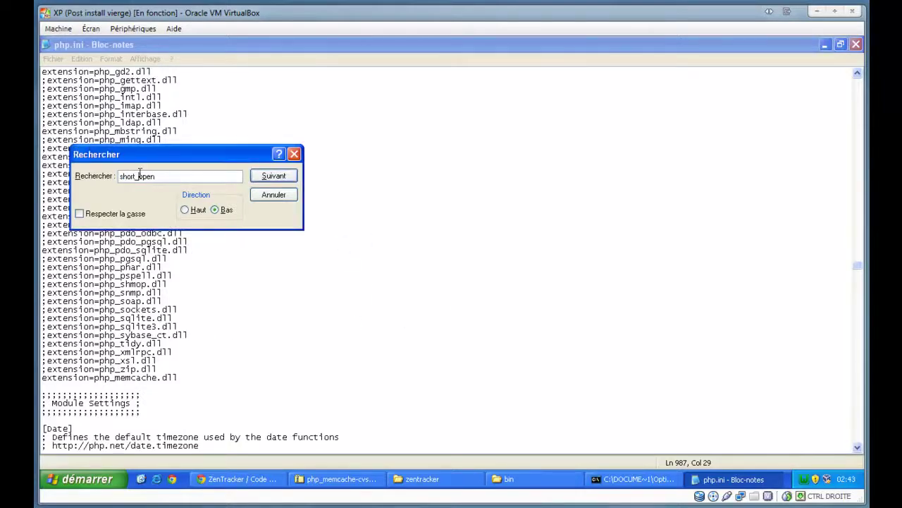
key(Return)
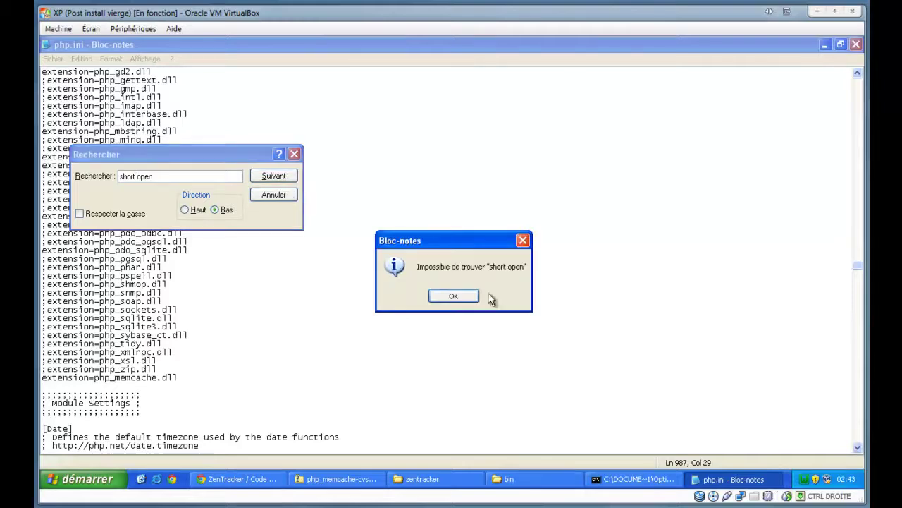
click(471, 299)
click(275, 196)
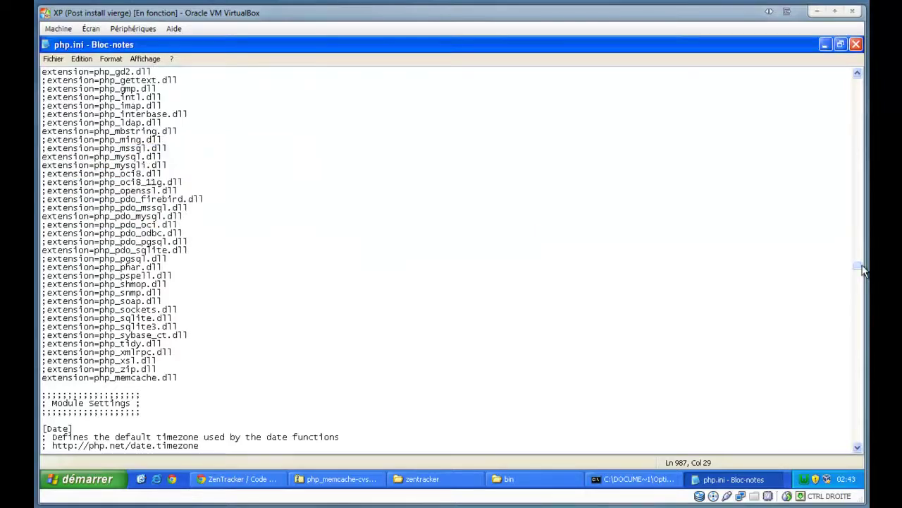
click(603, 276)
key(ctrl+f)
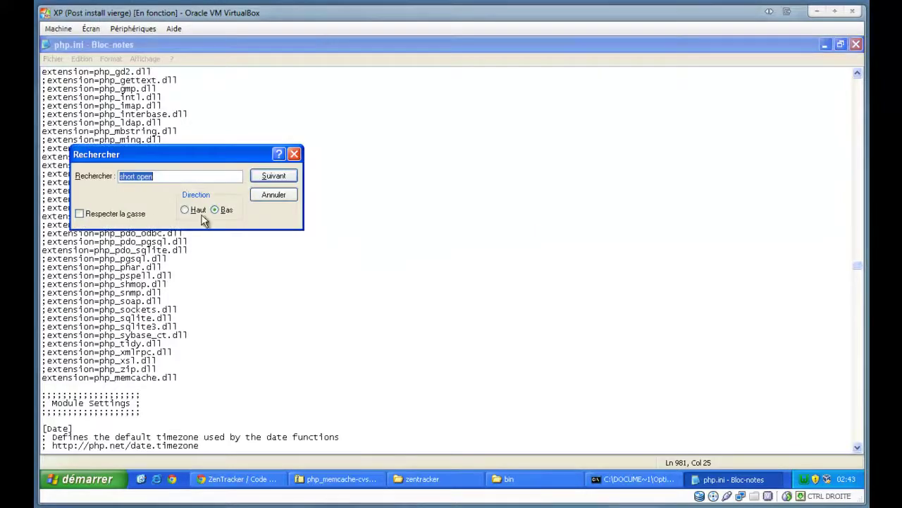
click(185, 210)
click(273, 176)
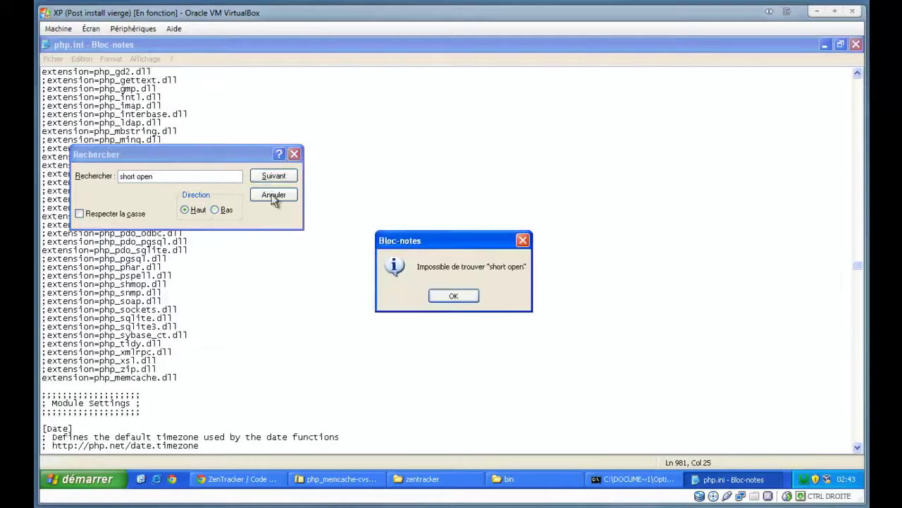
click(453, 296)
click(274, 195)
Scroll to short_open_tag, set it to On, and close php.ini
drag(857, 268, 864, 129)
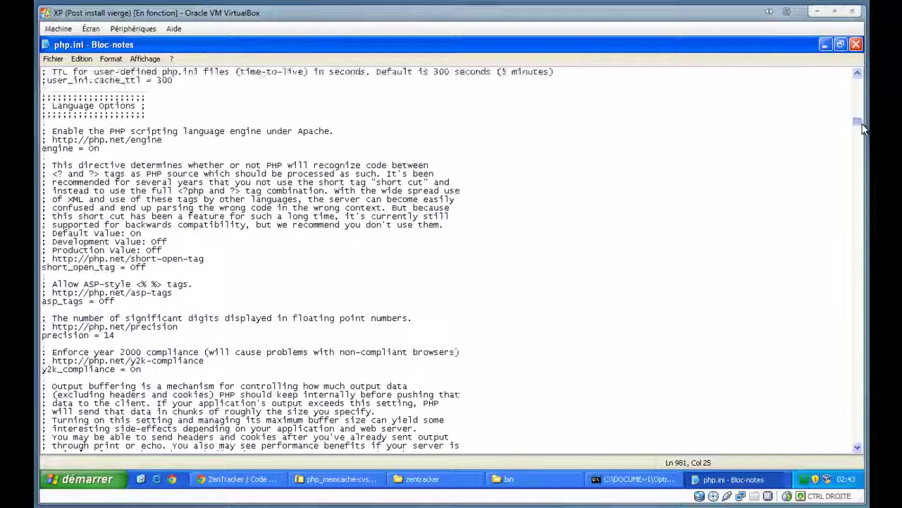
scroll(864, 129, down, 1)
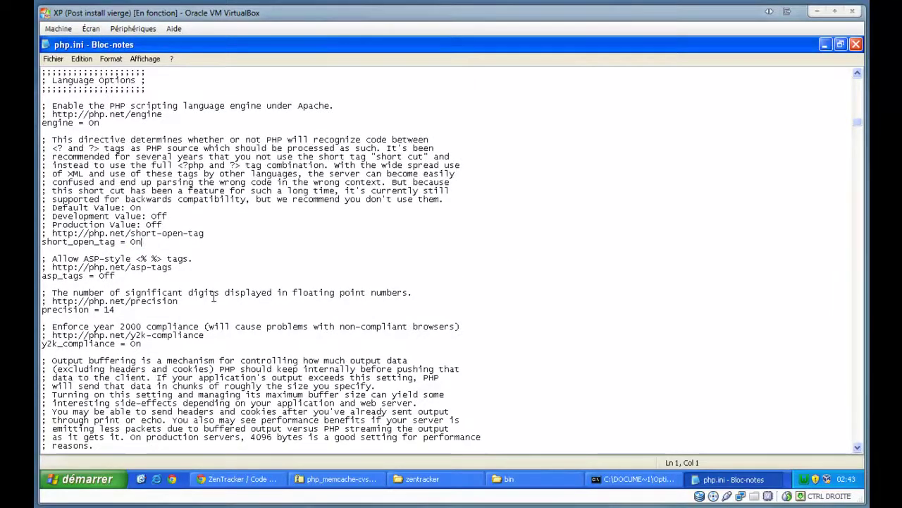
click(856, 45)
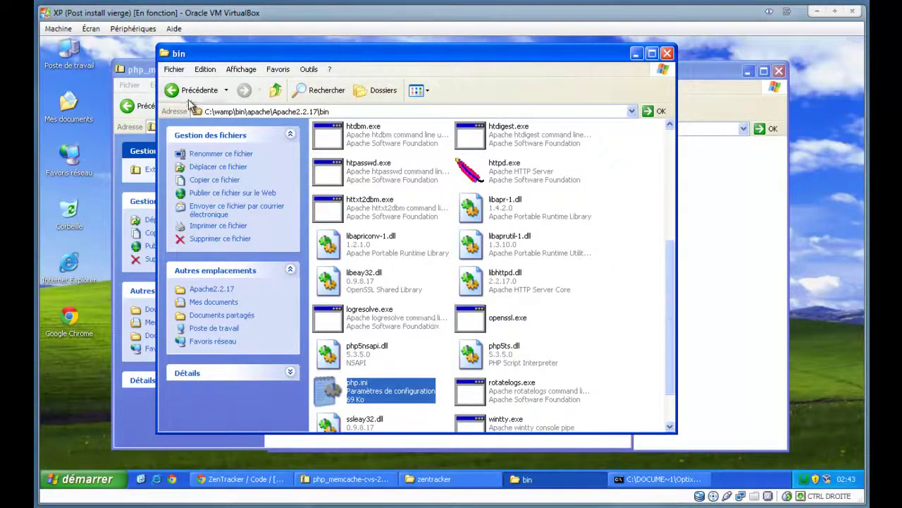
Close the bin and php_memcache windows and open httpd.conf from WampServer's Apache menu
click(669, 55)
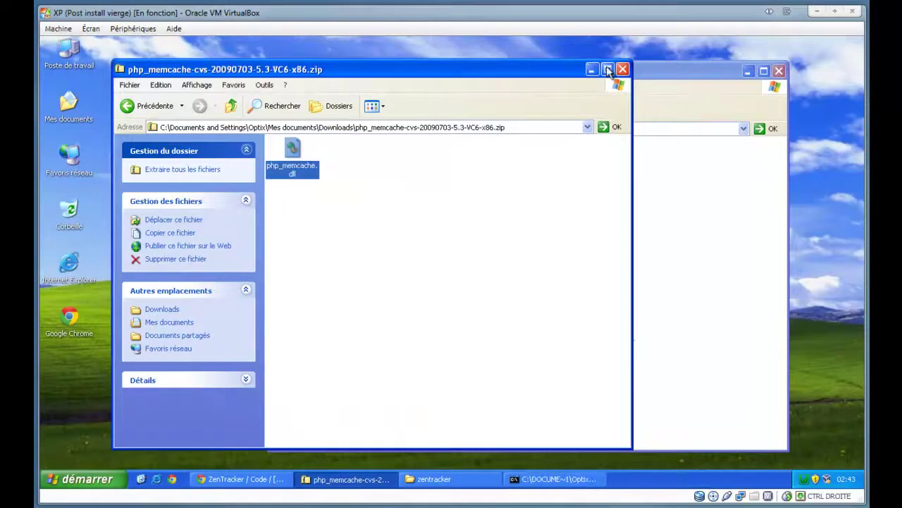
click(623, 67)
click(805, 478)
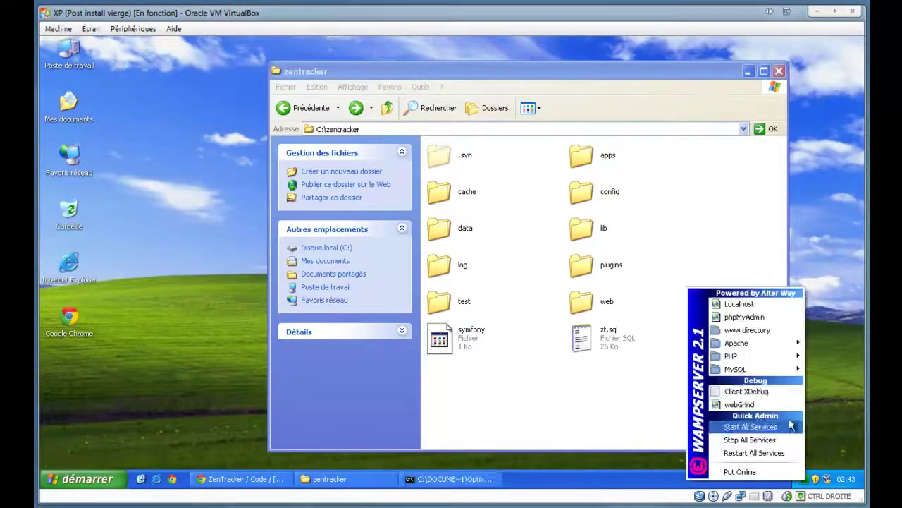
mouse_move(768, 342)
mouse_move(655, 343)
click(632, 394)
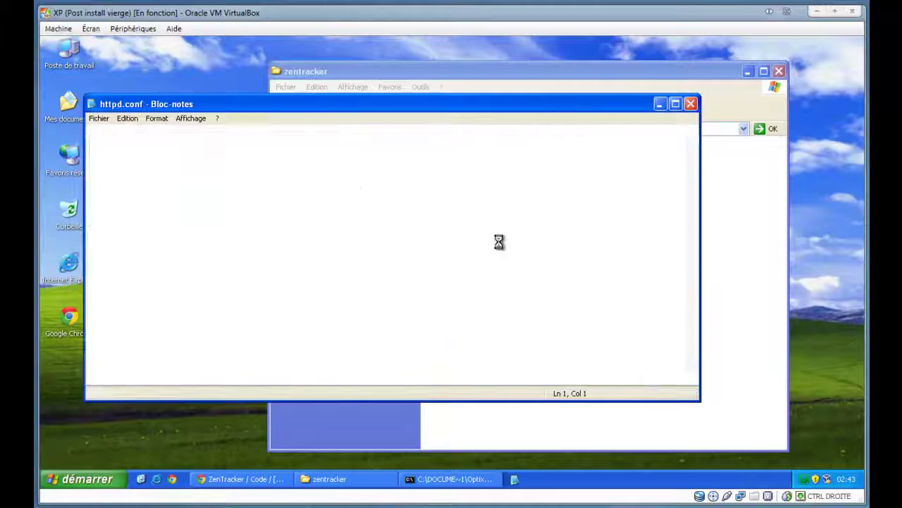
Remove the # before LoadModule rewrite_module in httpd.conf, then return to the zentracker folder
click(675, 105)
drag(859, 99, 852, 166)
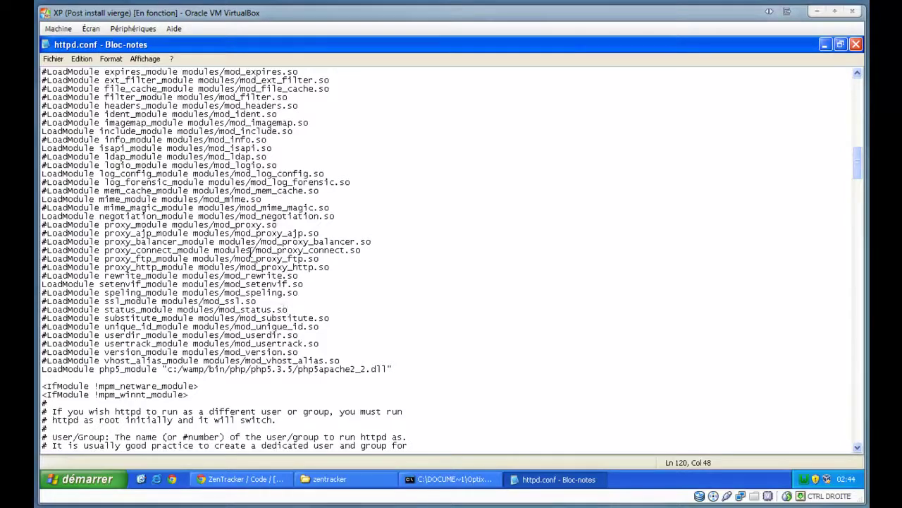
drag(42, 276, 91, 275)
drag(299, 276, 176, 275)
click(50, 283)
click(42, 275)
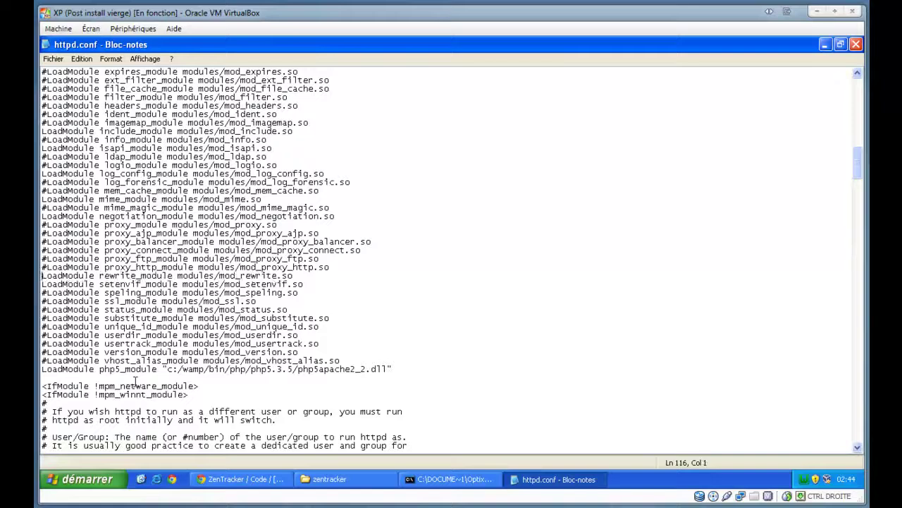
key(BackSpace)
scroll(135, 381, down, 13)
scroll(135, 382, down, 7)
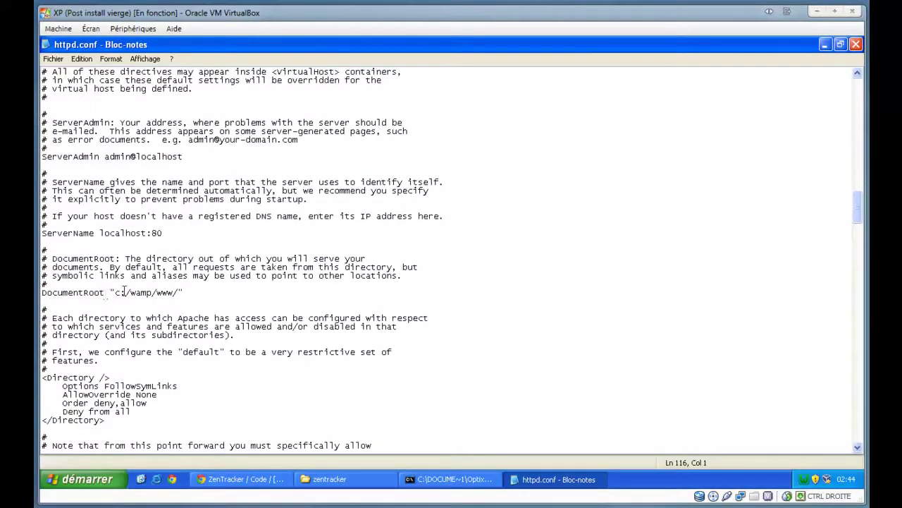
click(327, 479)
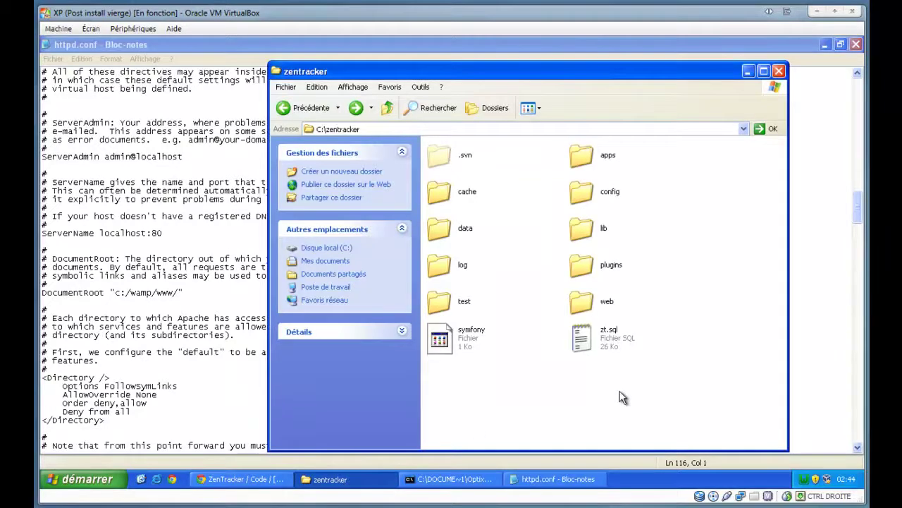
Select the zentracker folder contents, peek into the config folder, then return to zentracker
drag(691, 151, 459, 416)
click(458, 419)
drag(681, 150, 656, 178)
double_click(579, 192)
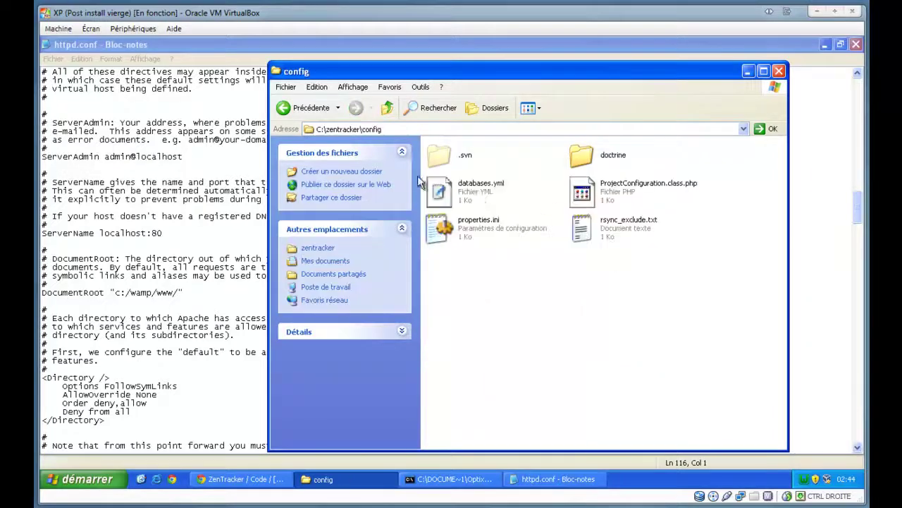
click(291, 113)
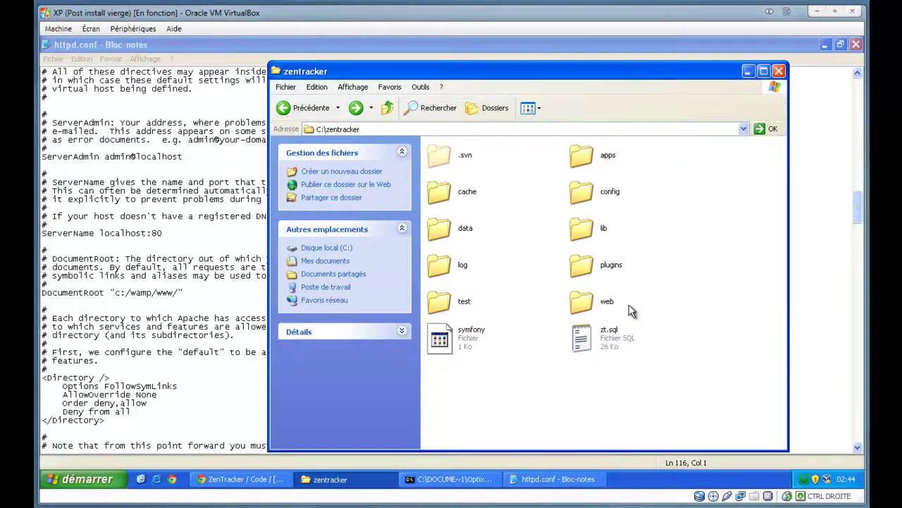
Open the web folder and look over index.php, the css folder and the images folder
click(589, 308)
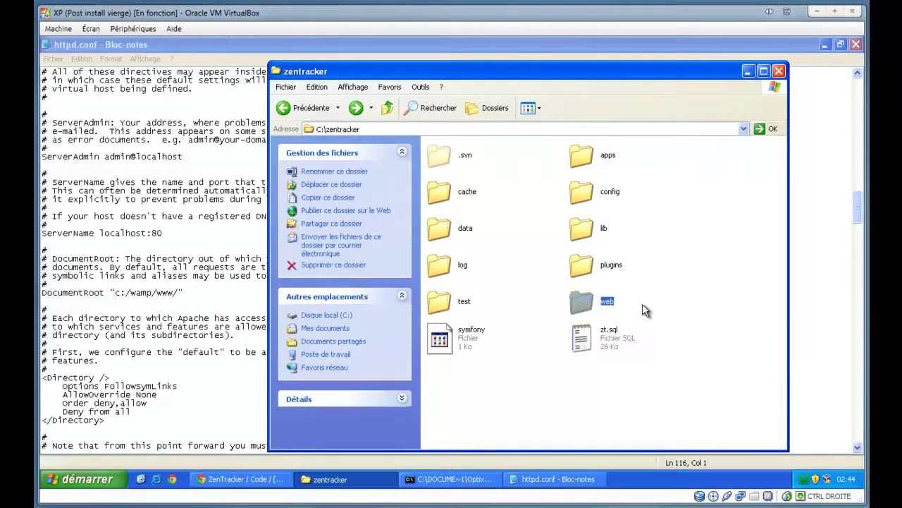
double_click(584, 304)
click(472, 345)
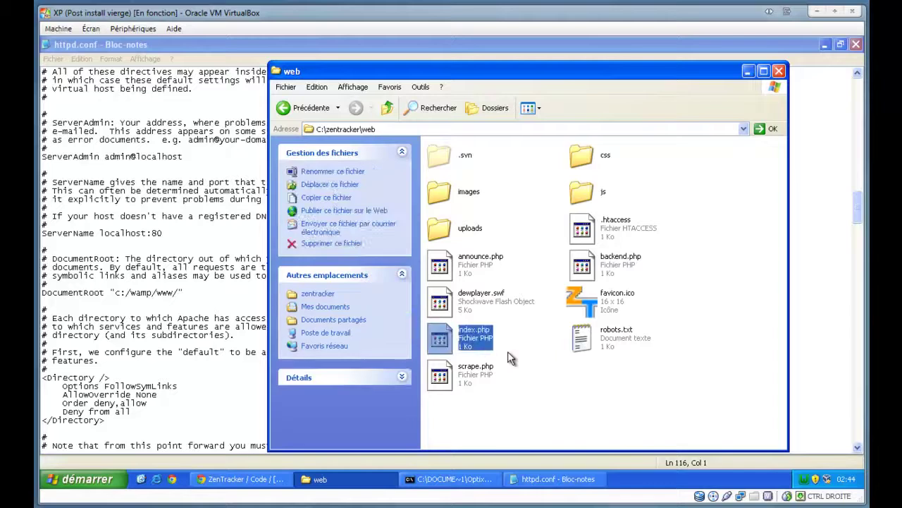
click(589, 171)
click(592, 199)
click(458, 195)
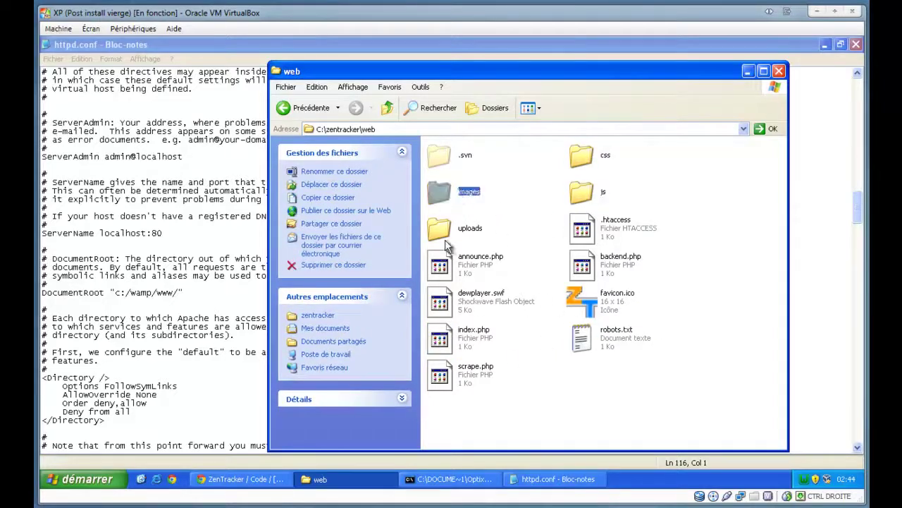
Return to C:\zentracker, select its upper eight folders, then clear the selection
click(295, 109)
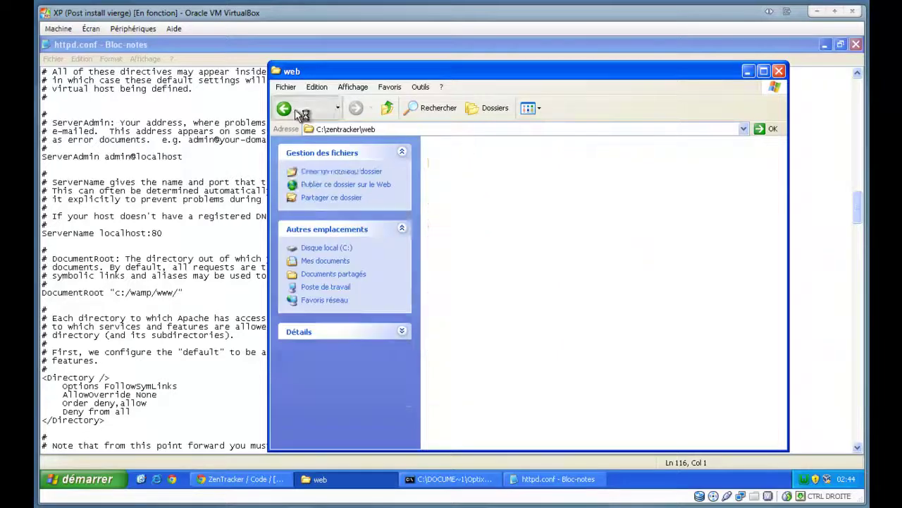
click(585, 384)
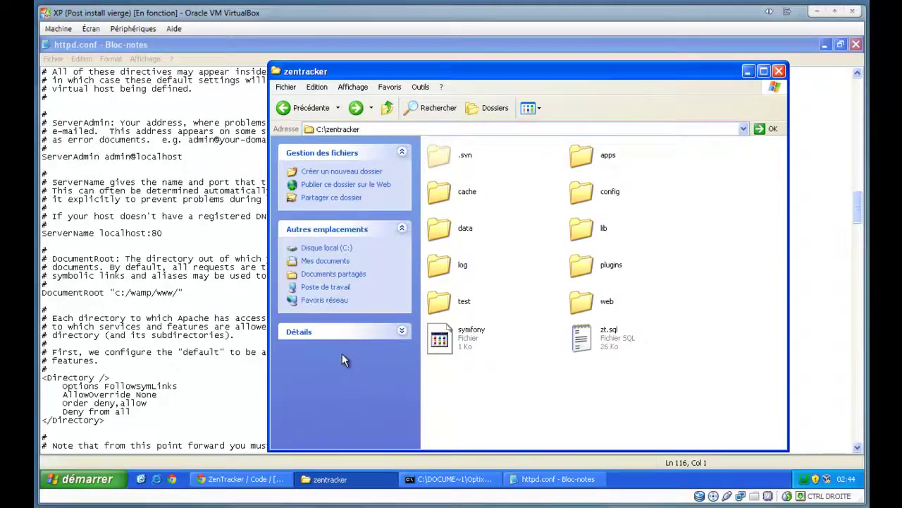
drag(653, 144, 436, 283)
click(530, 399)
Replace wamp/www with the zentracker path in DocumentRoot and Directory, and set AllowOverride to All
click(205, 344)
drag(170, 291, 130, 291)
text(zentr)
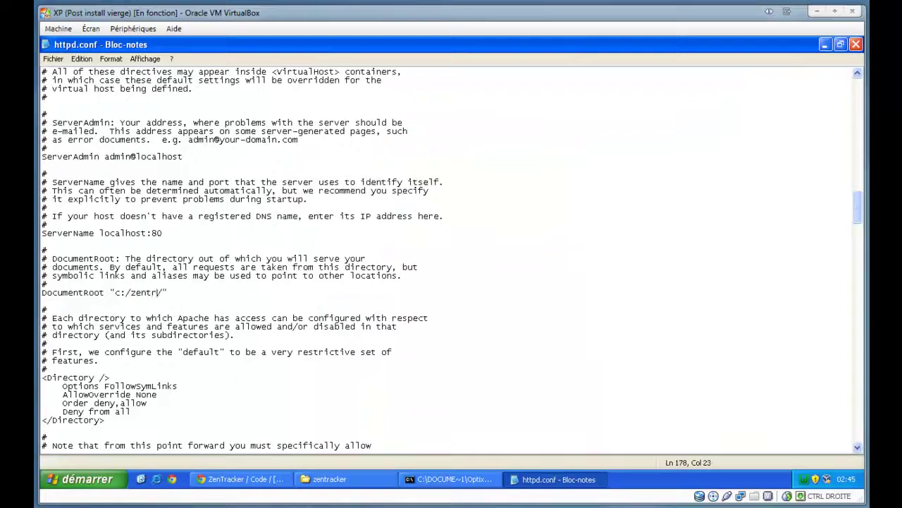
text(acker/web)
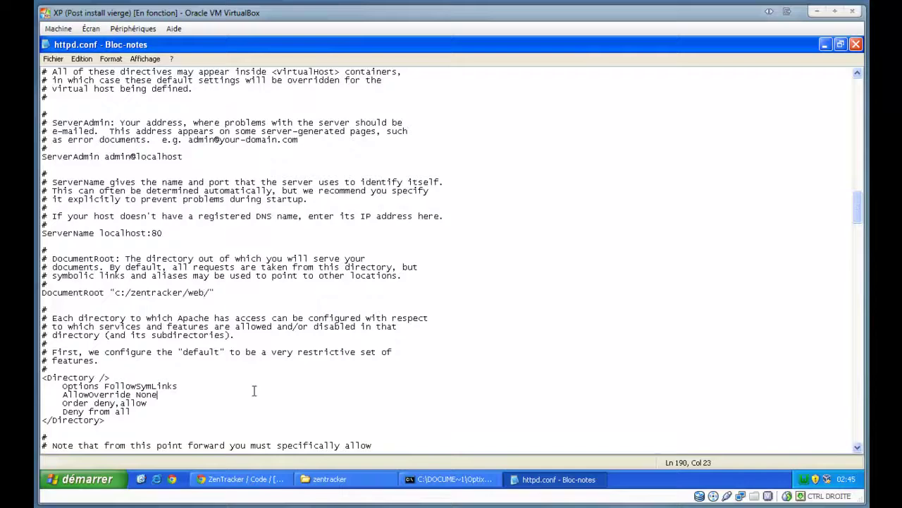
scroll(254, 390, down, 3)
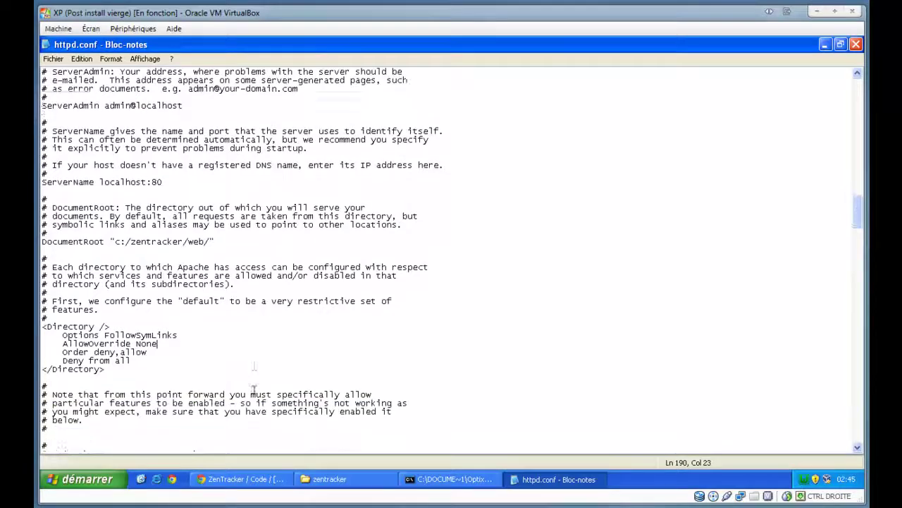
drag(175, 318, 136, 318)
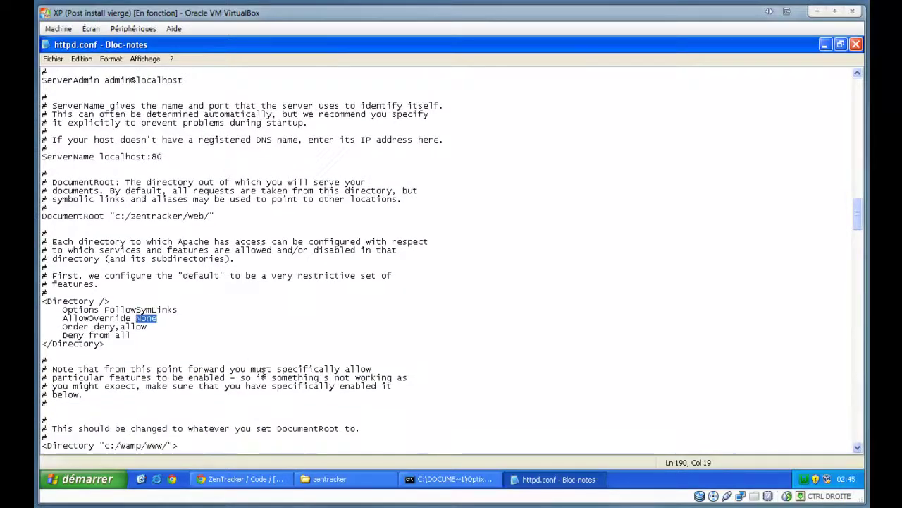
text(All)
scroll(233, 346, down, 4)
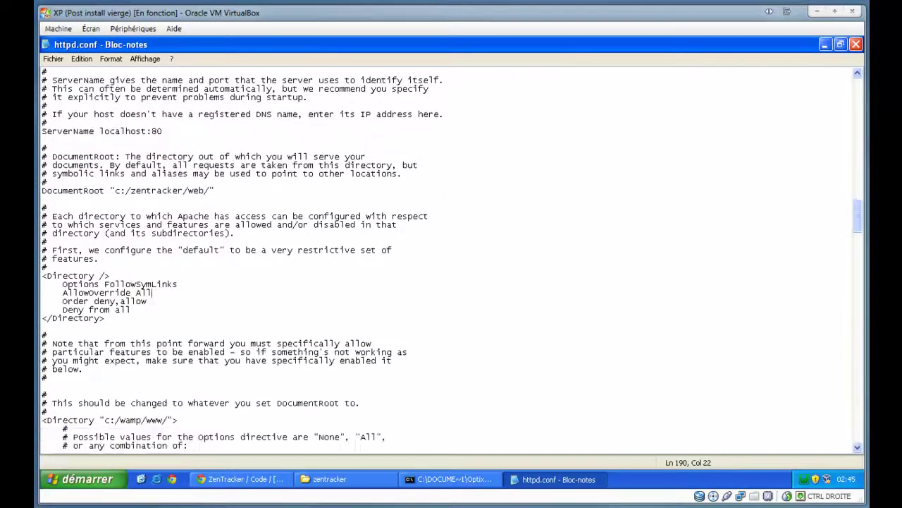
drag(164, 344, 121, 344)
text(zn)
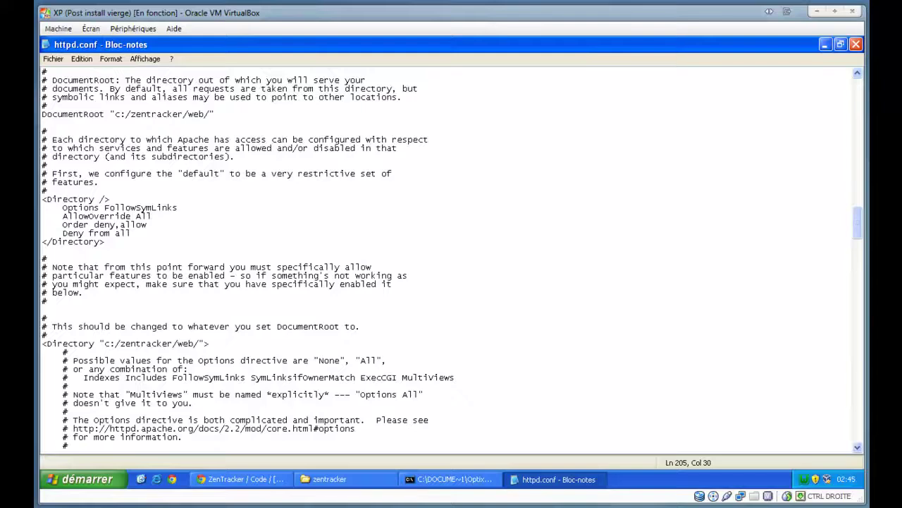
Check the AllowOverride all line further down and save httpd.conf
scroll(423, 260, down, 2)
scroll(63, 374, down, 2)
drag(157, 411, 61, 411)
click(178, 429)
click(53, 58)
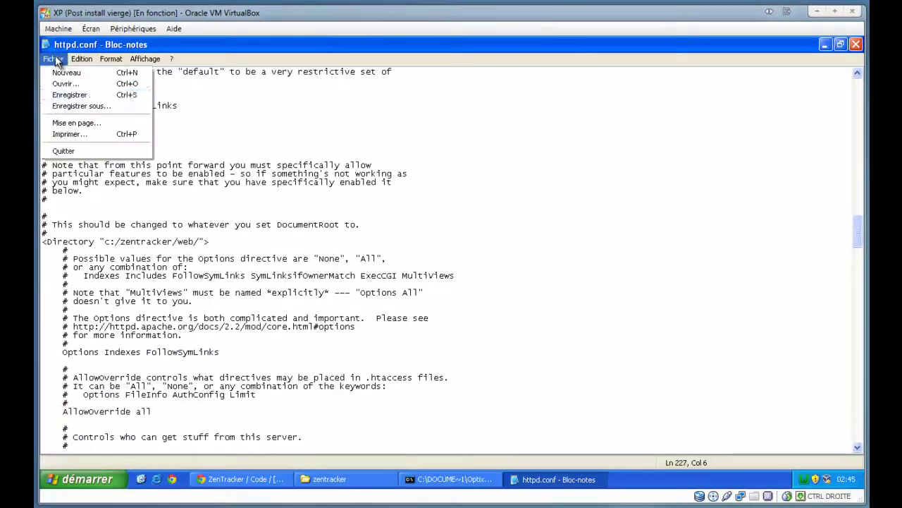
click(61, 92)
Close Notepad and restart the Apache service from the WampServer tray menu, then return to Chrome
click(856, 44)
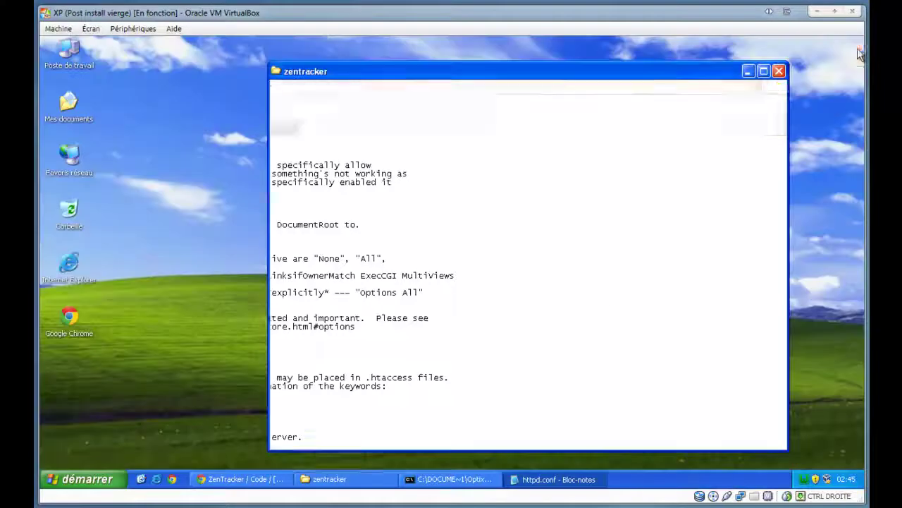
click(804, 478)
mouse_move(758, 361)
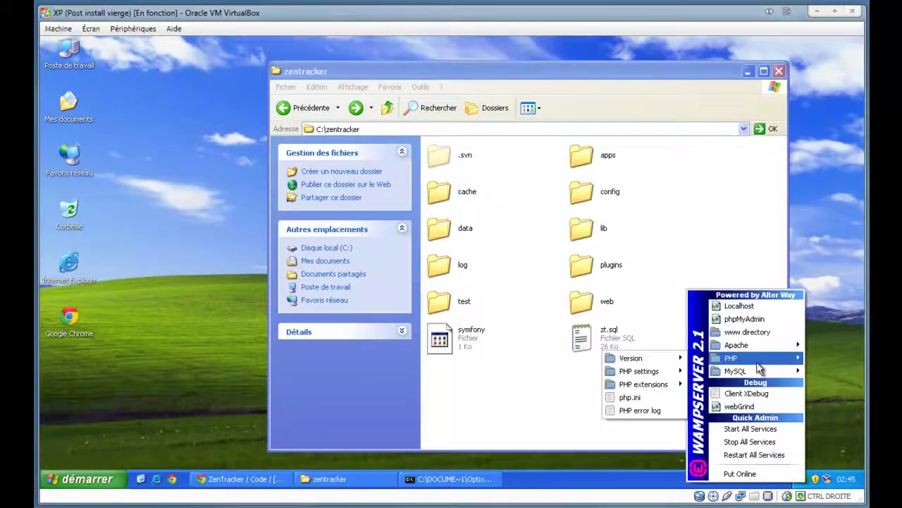
mouse_move(756, 346)
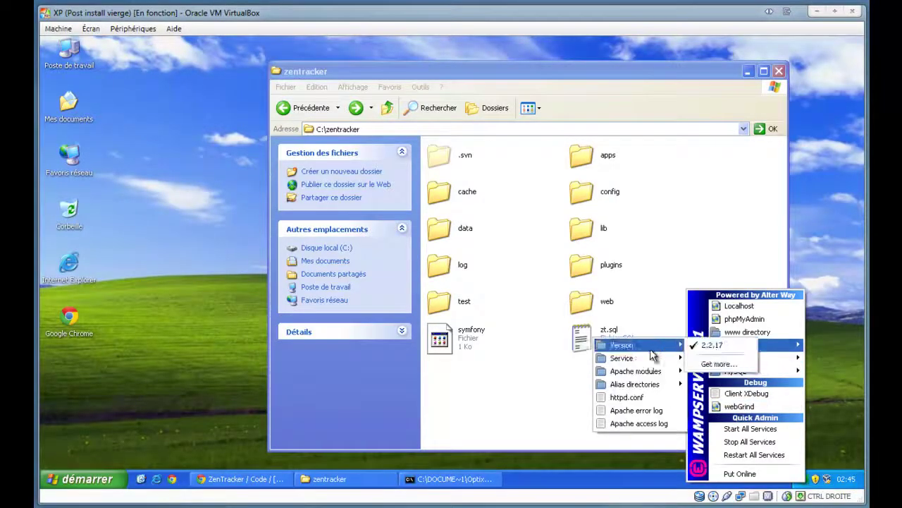
mouse_move(649, 361)
click(719, 381)
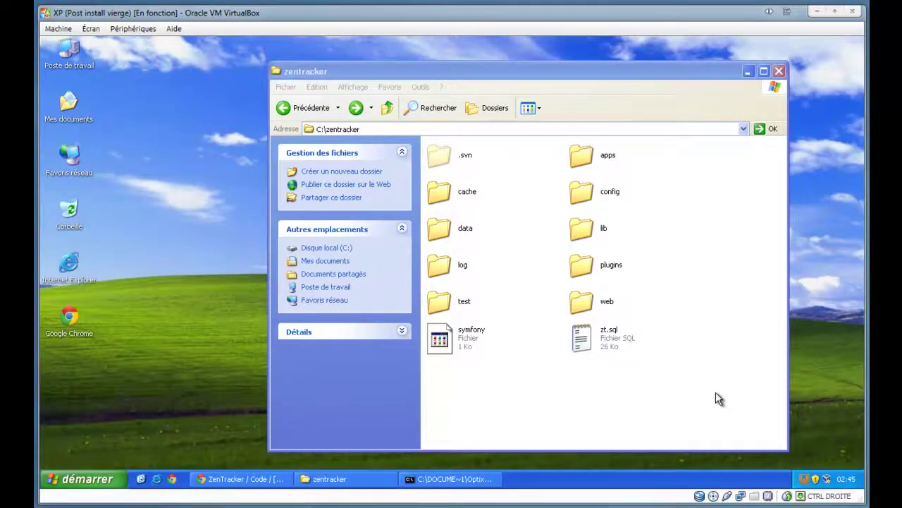
click(243, 479)
click(183, 44)
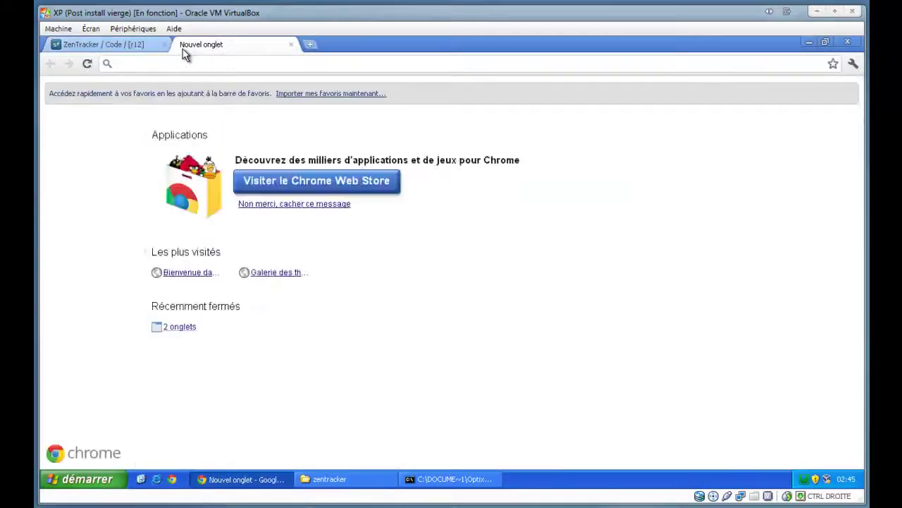
text(http://localhost)
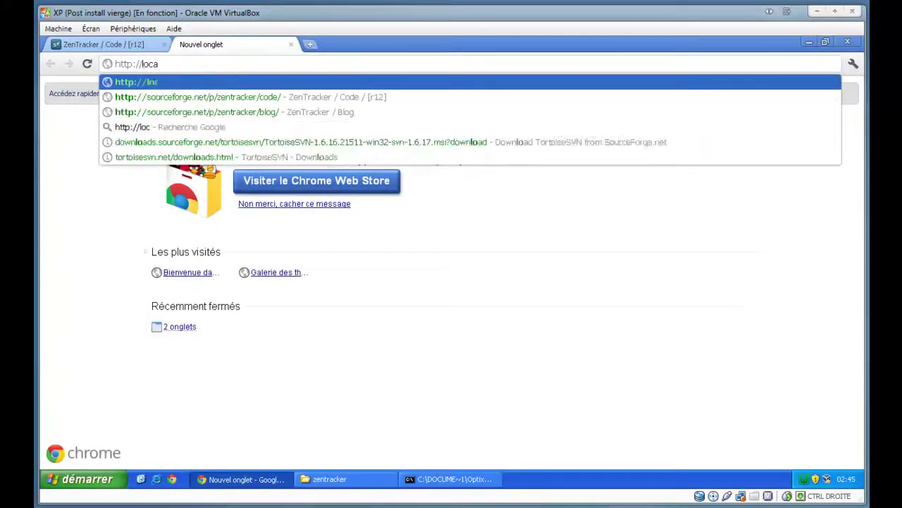
key(Return)
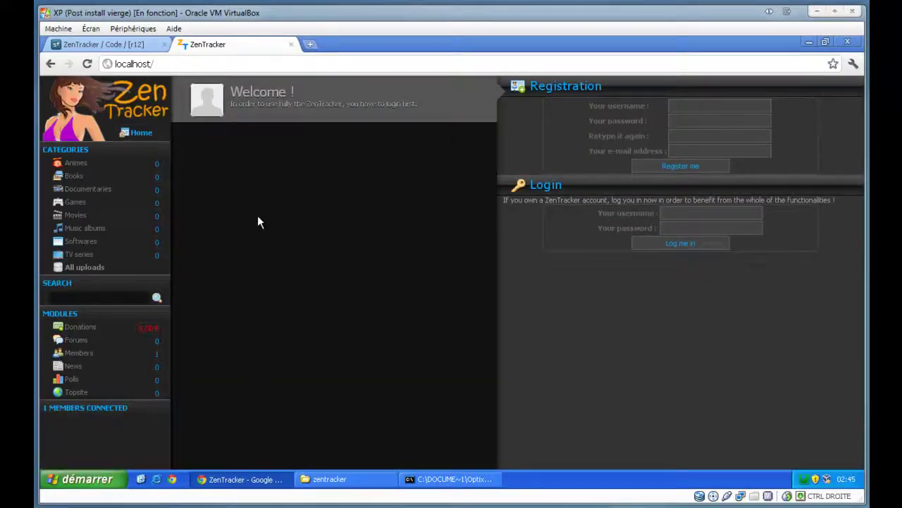
click(695, 212)
key(Tab)
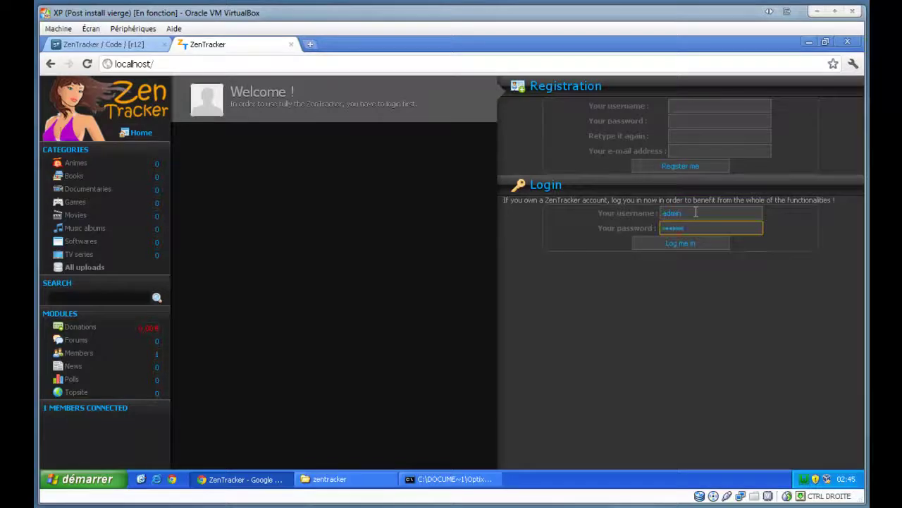
click(681, 243)
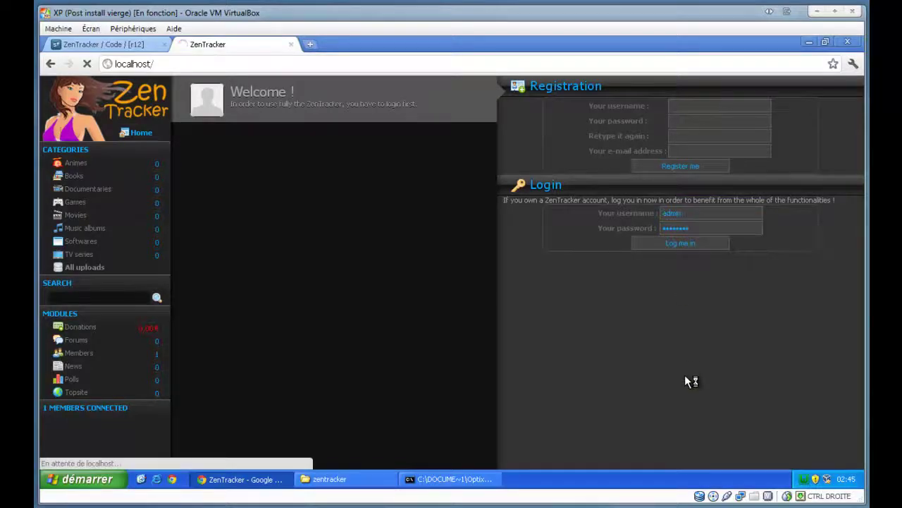
Post the shout 'great !', decline saving the password, and open the shout's details
click(352, 124)
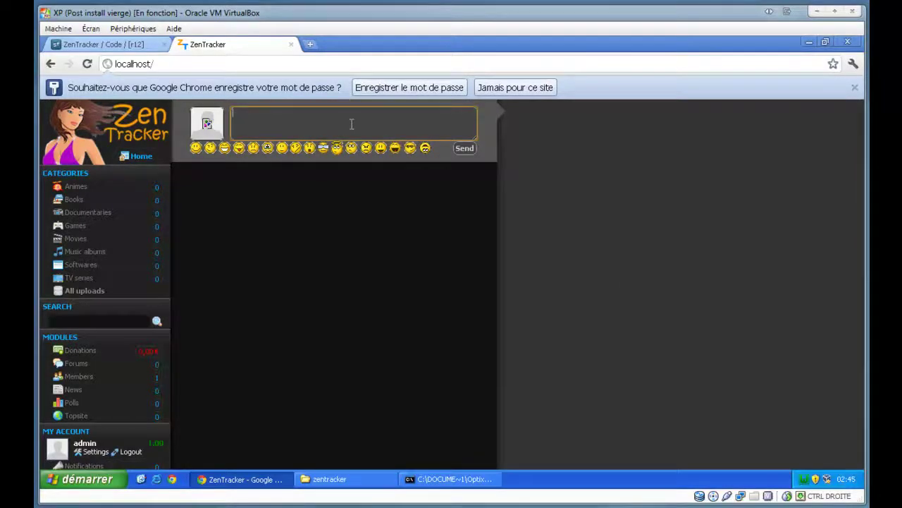
click(542, 88)
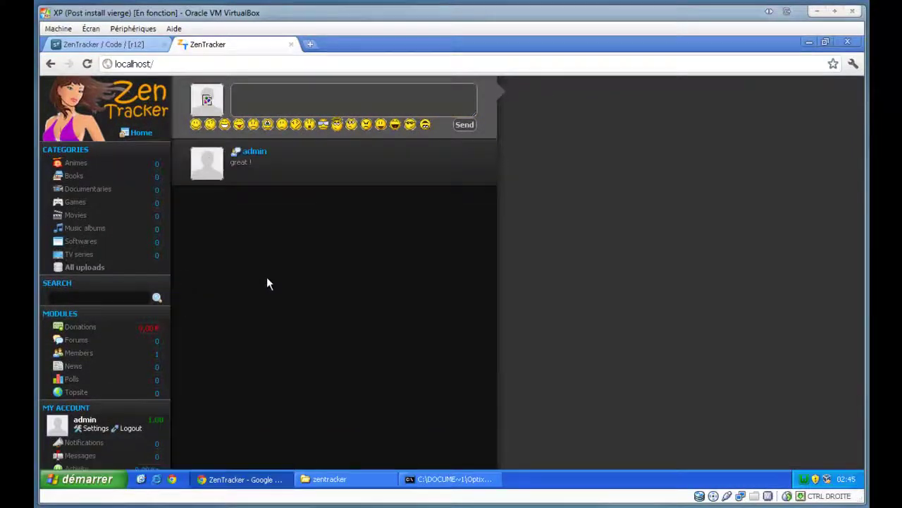
click(445, 178)
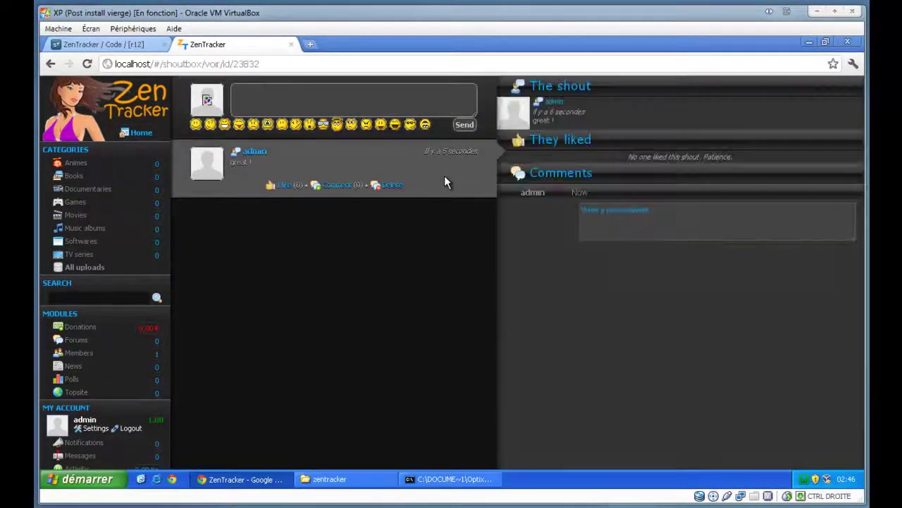